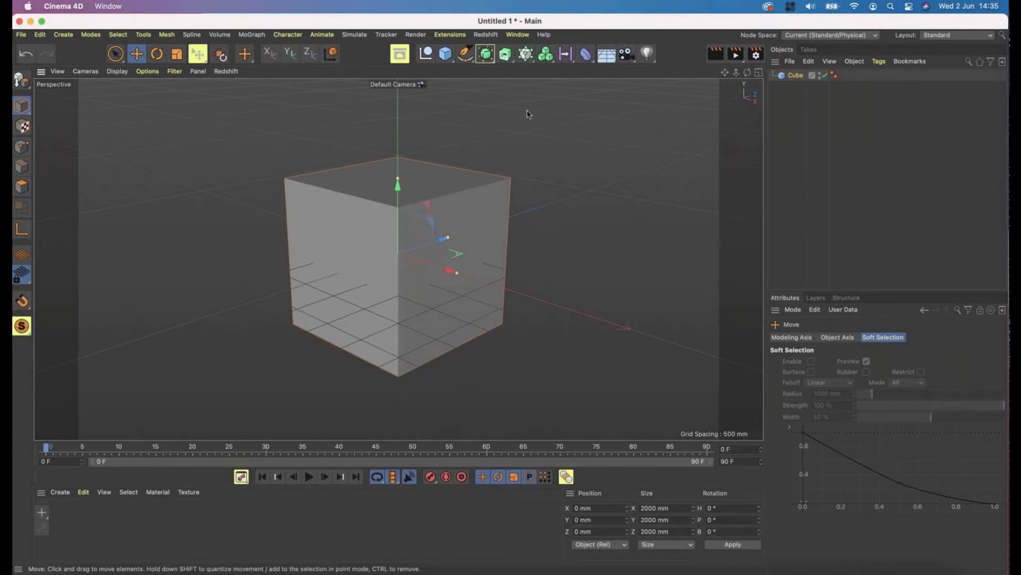
- Move the cube freely, along single axes and within planes, ending at about X 456, Y 256, Z -469 mm
left_click_drag(528, 112, 633, 235)
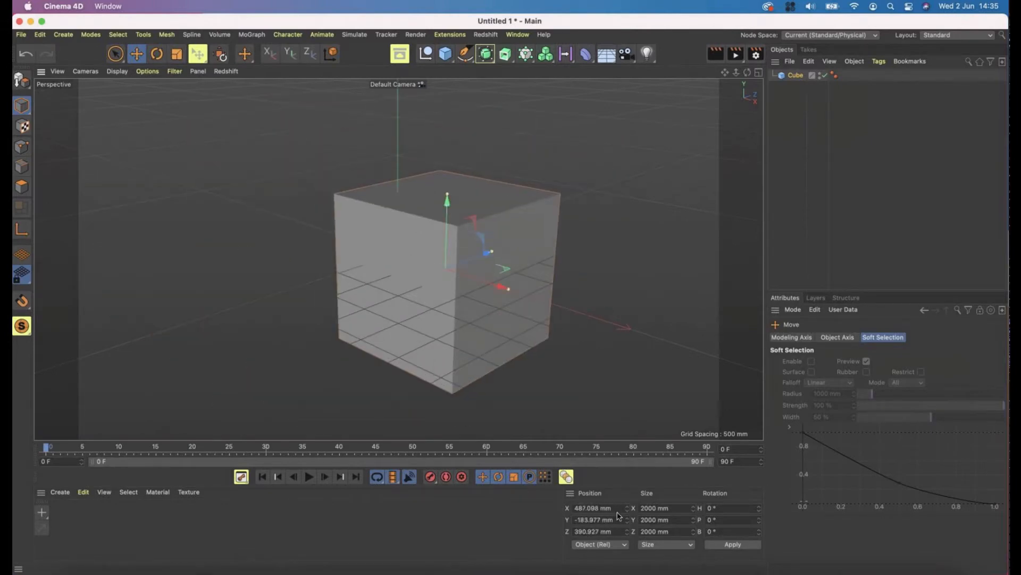
left_click_drag(449, 201, 408, 197)
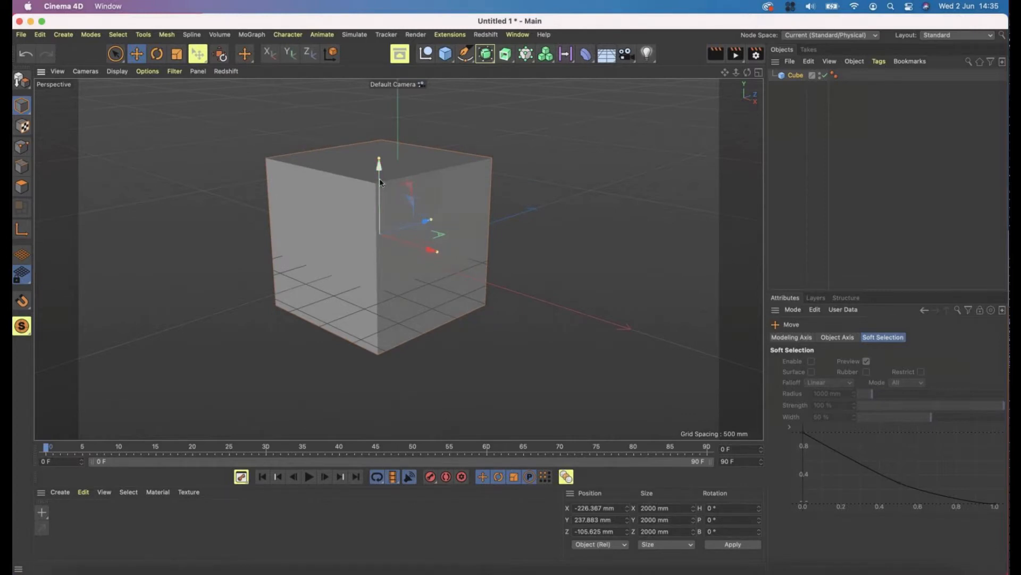
left_click_drag(380, 175, 403, 244)
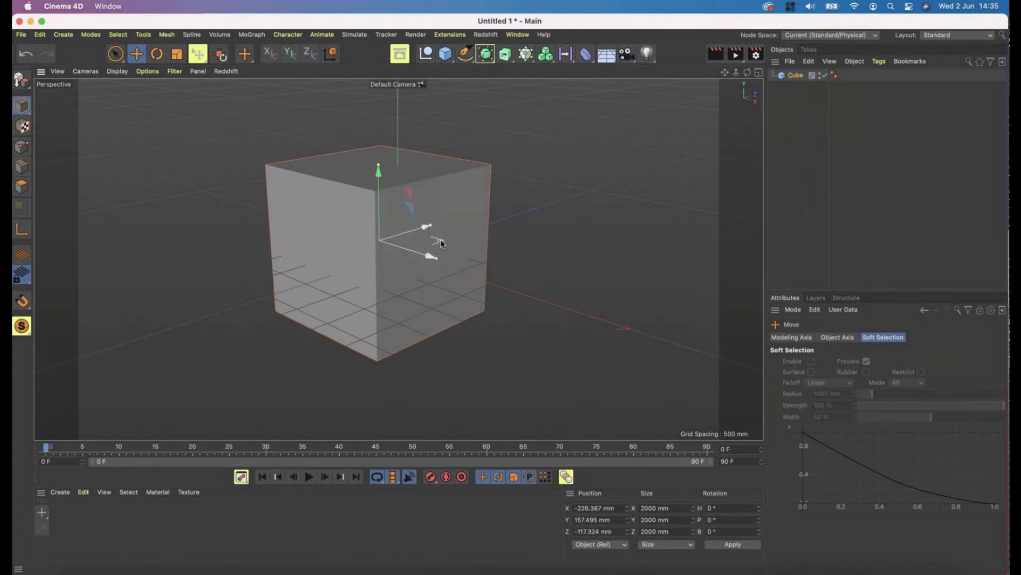
left_click_drag(441, 243, 452, 175)
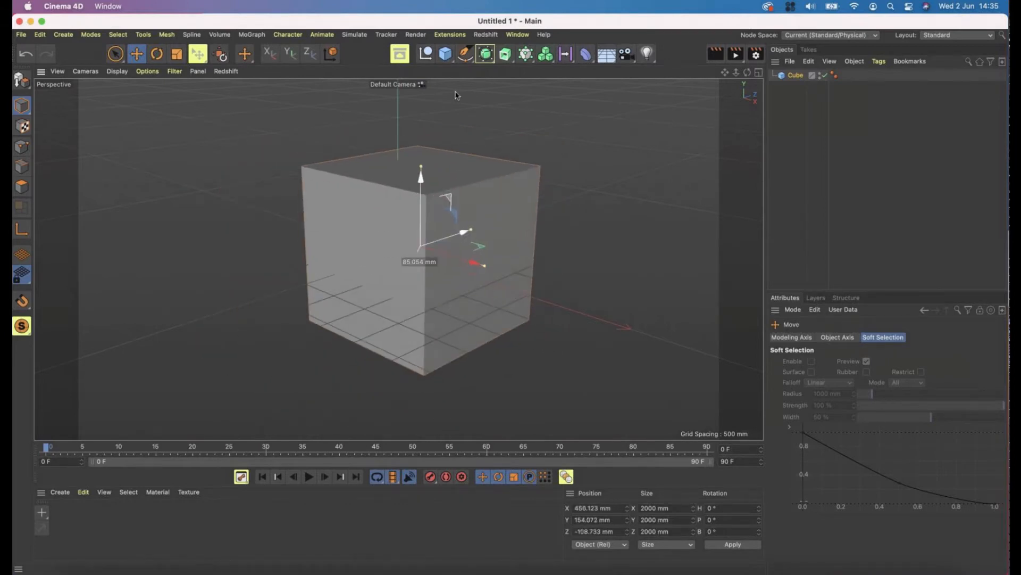
left_click_drag(456, 96, 426, 202)
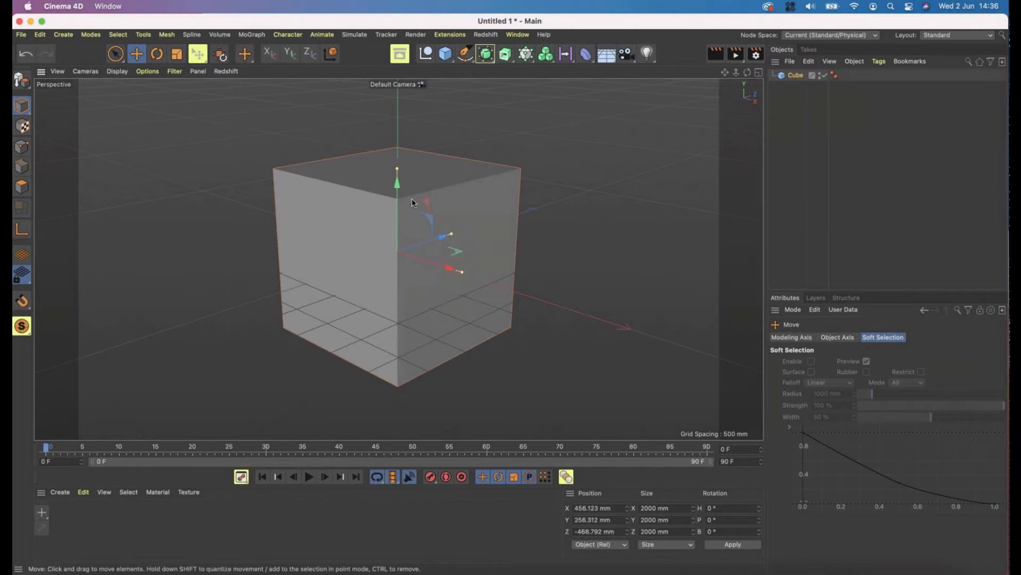
- Rotate the cube freely about several axes with the Rotate tool and reset its transform
left_click(157, 55)
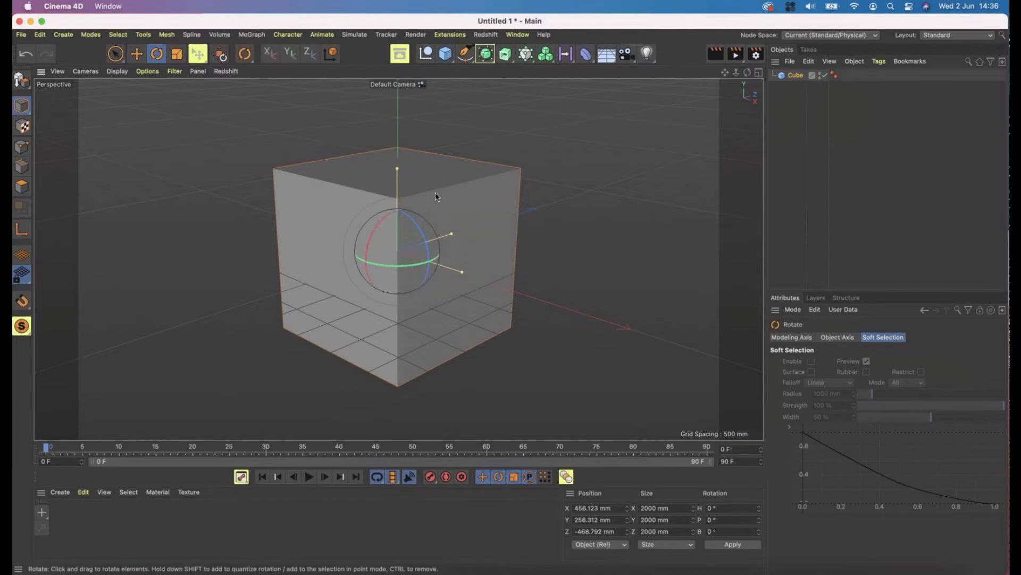
left_click_drag(640, 151, 518, 275)
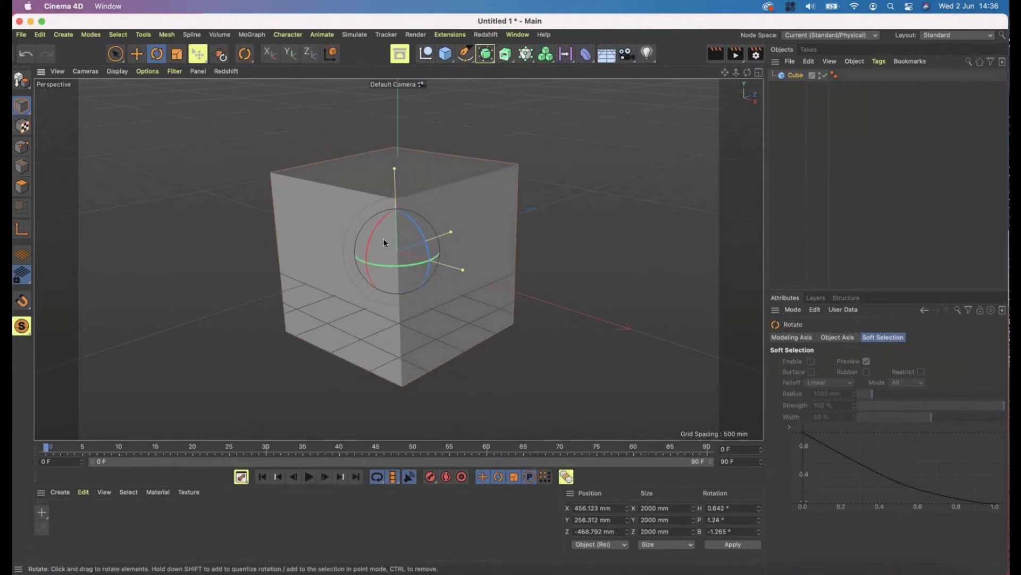
left_click_drag(387, 244, 382, 189)
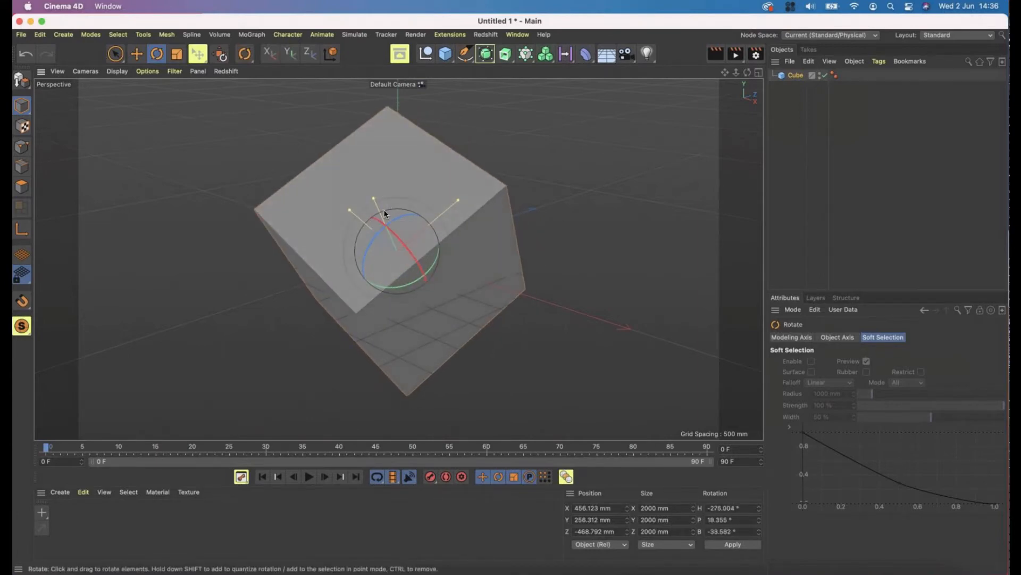
left_click(219, 54)
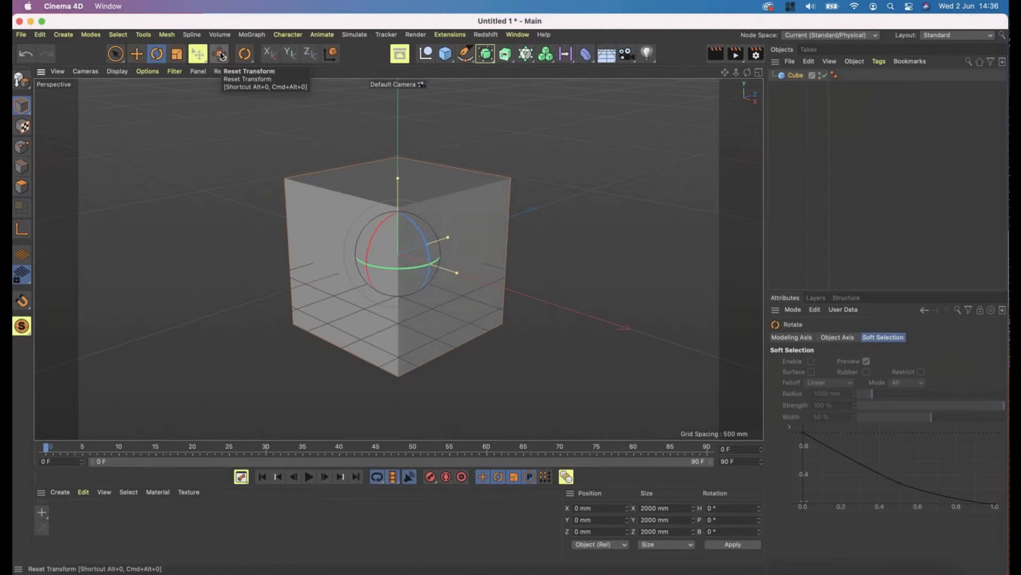
- Scale the cube uniformly with the Scale tool to about 2170 mm per side
left_click(176, 54)
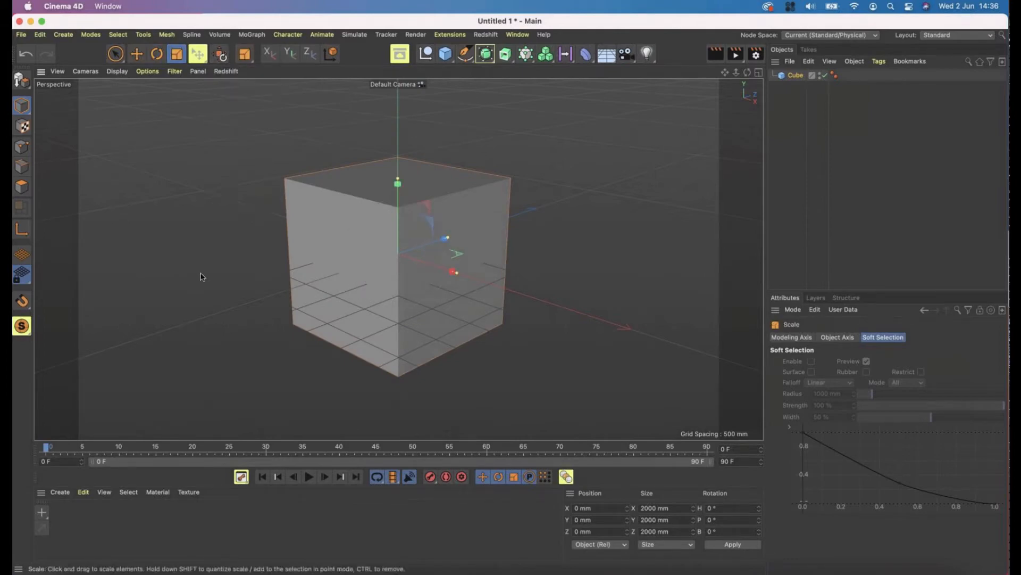
left_click_drag(260, 260, 230, 293)
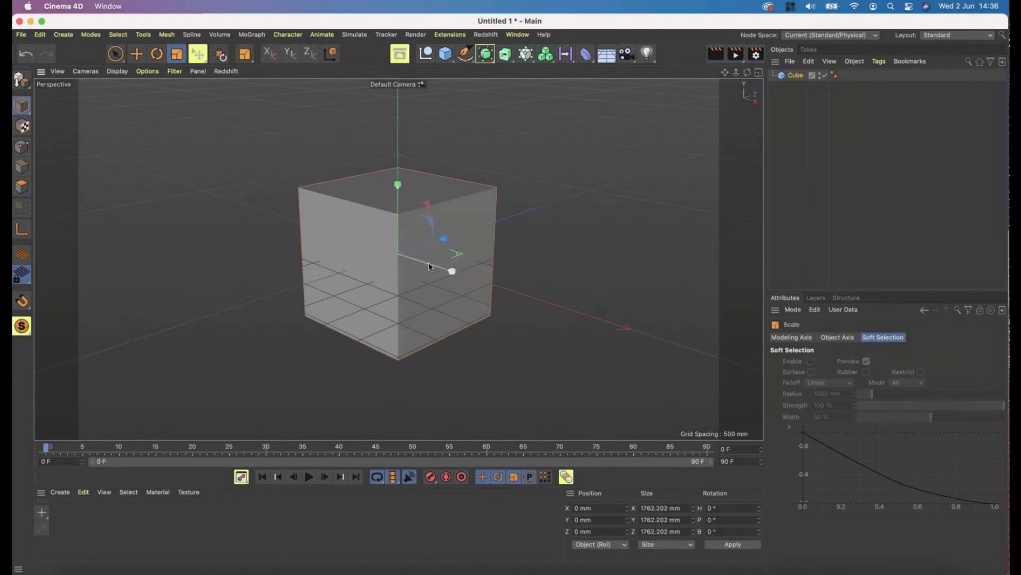
left_click_drag(429, 262, 594, 147)
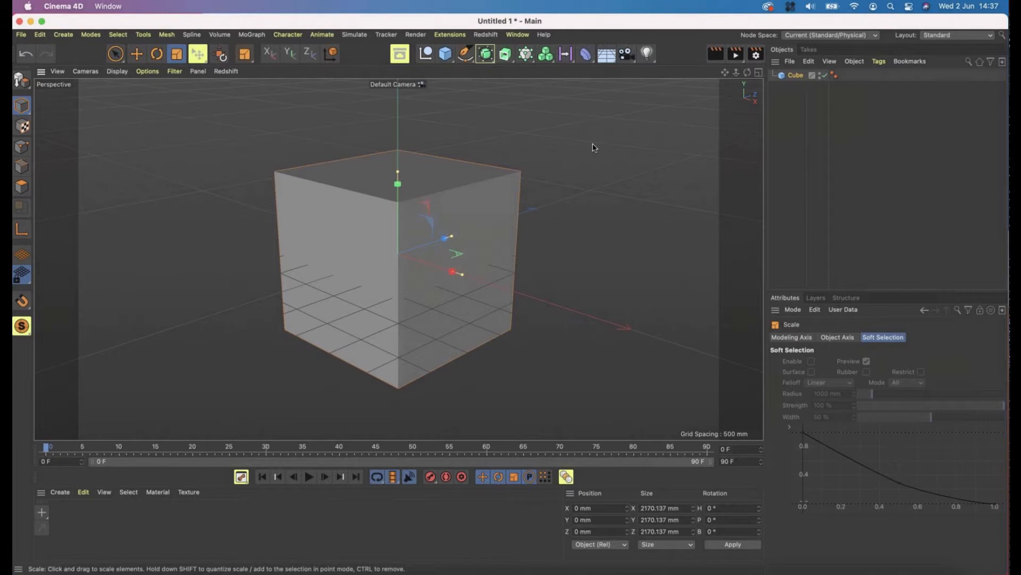
- Show the cube's object properties and change the preferences' unit display to Centimeters
left_click(790, 77)
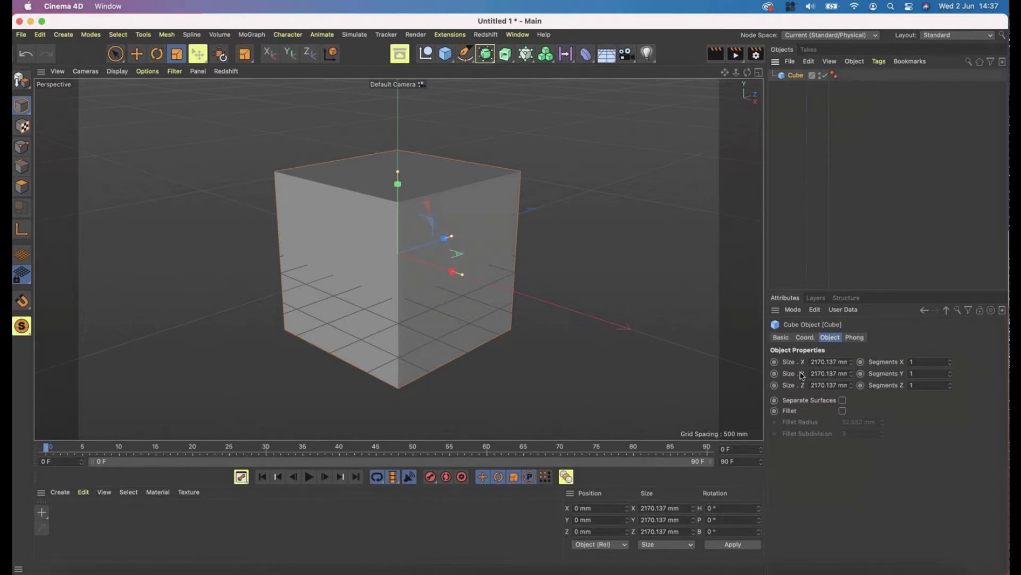
left_click(40, 34)
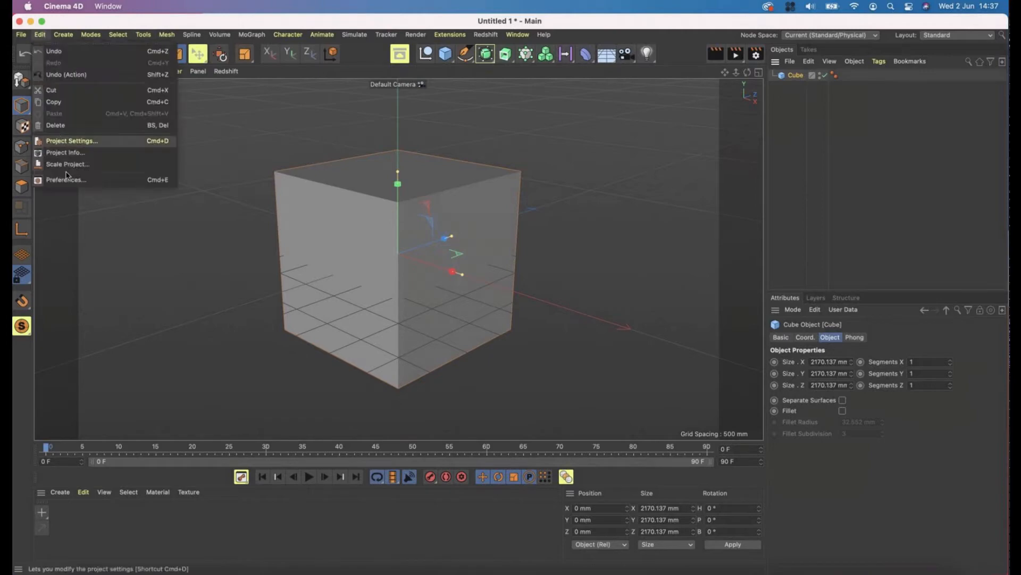
left_click(72, 181)
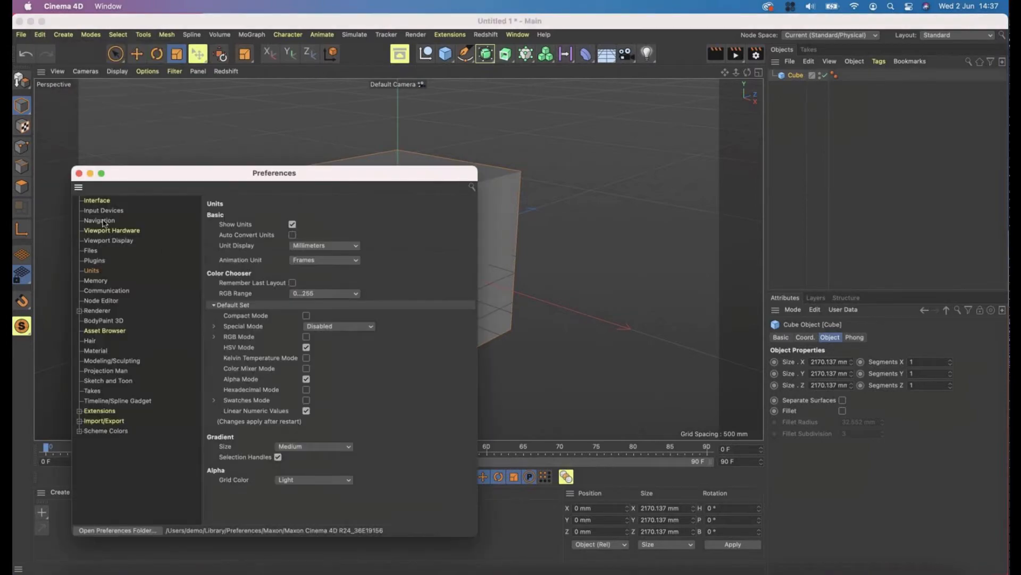
left_click(319, 245)
left_click(313, 280)
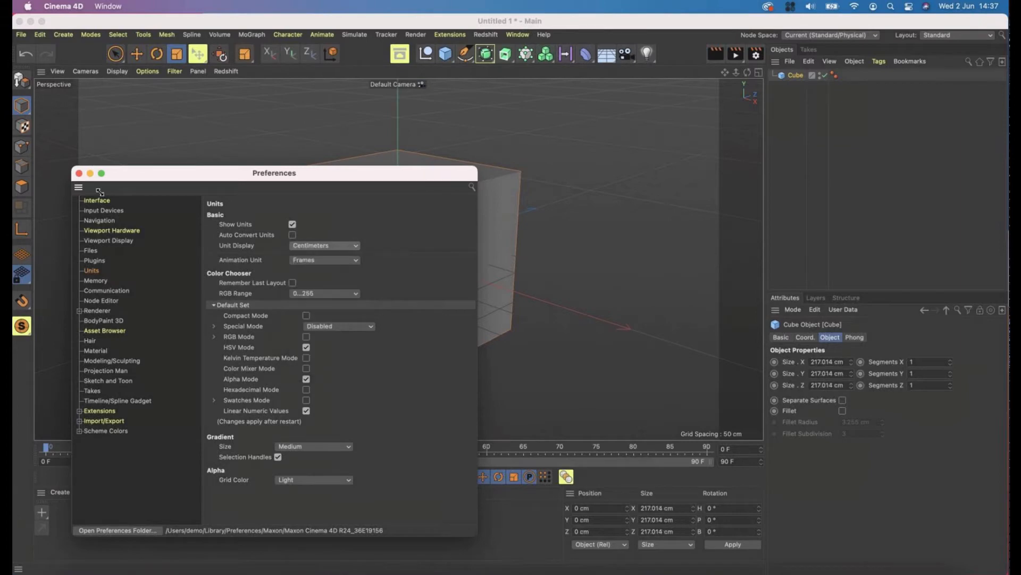
left_click(79, 173)
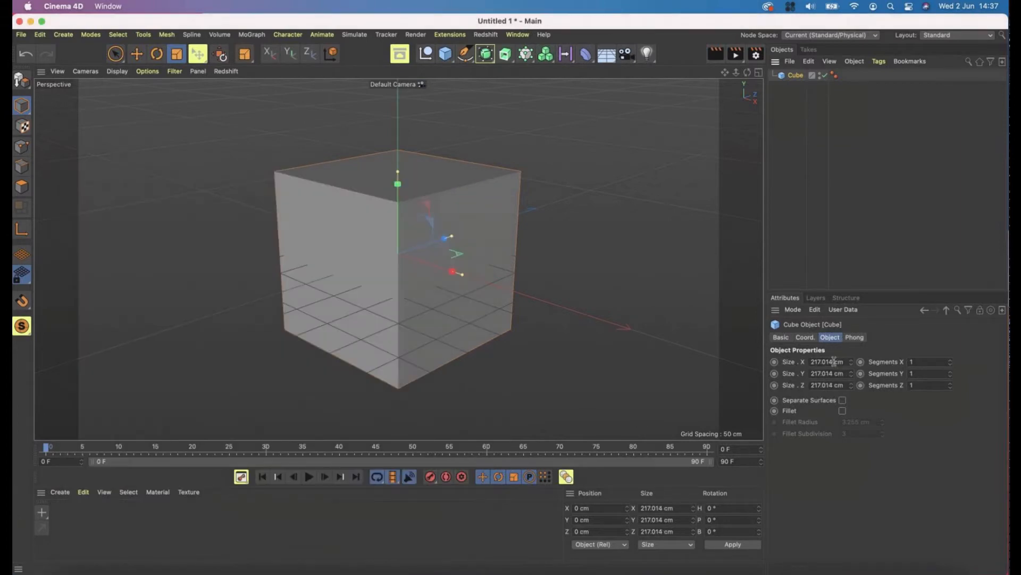
- Set the cube's size to 200 cm in X, 150 cm in Y and 50 cm in Z
left_click(792, 364)
key("Tab")
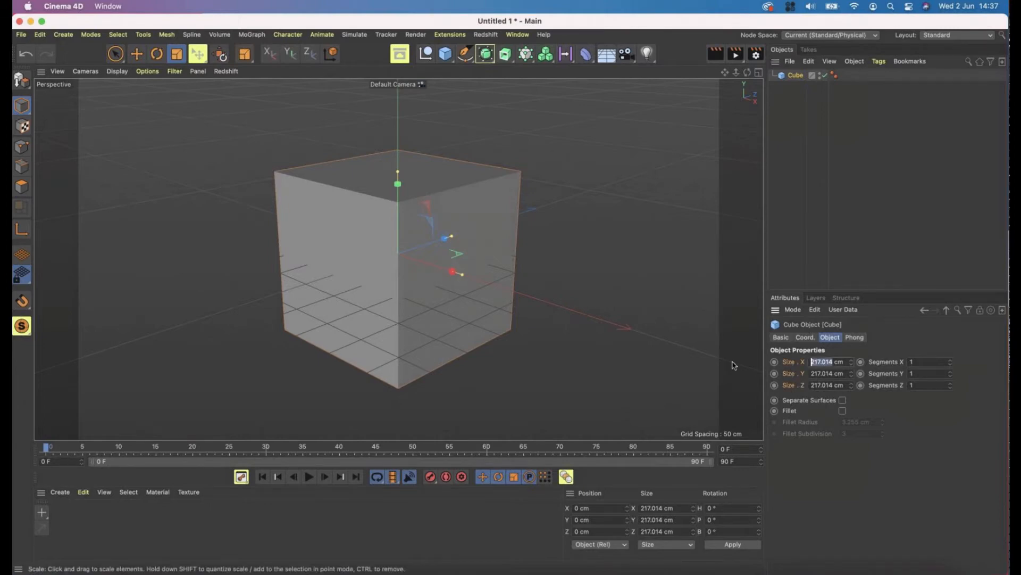
type("20")
key("Tab")
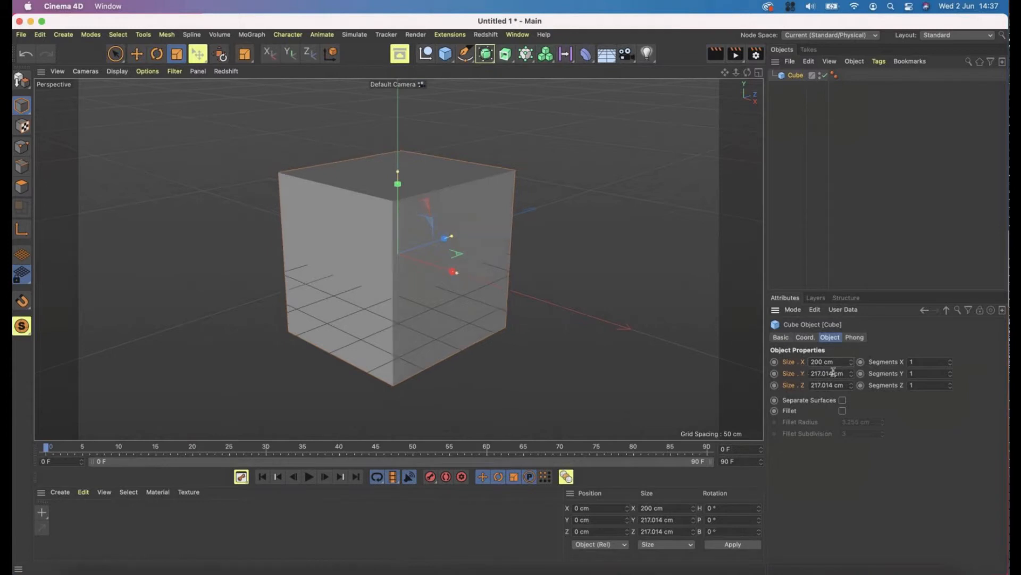
type("1")
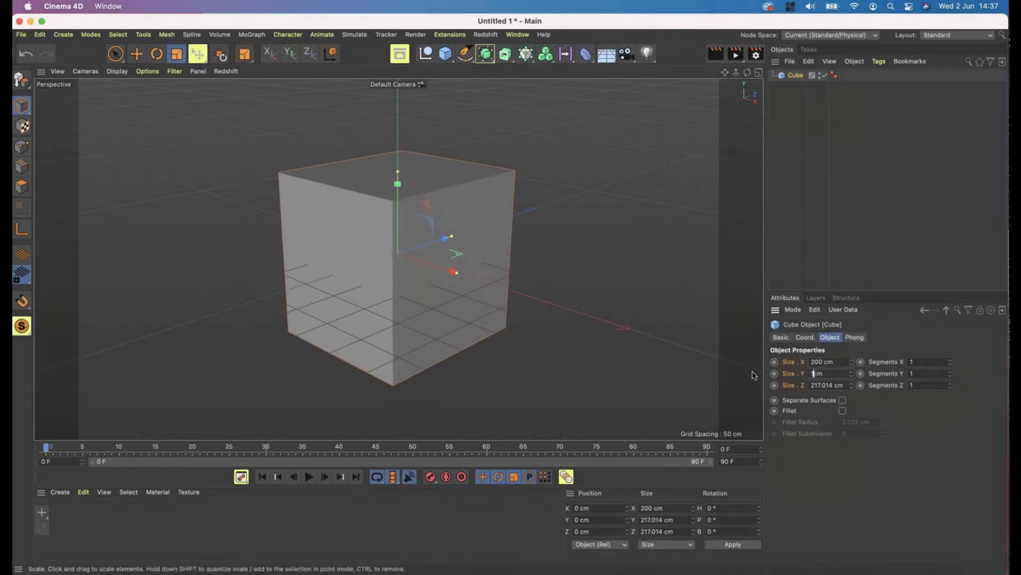
type("50")
key("Return")
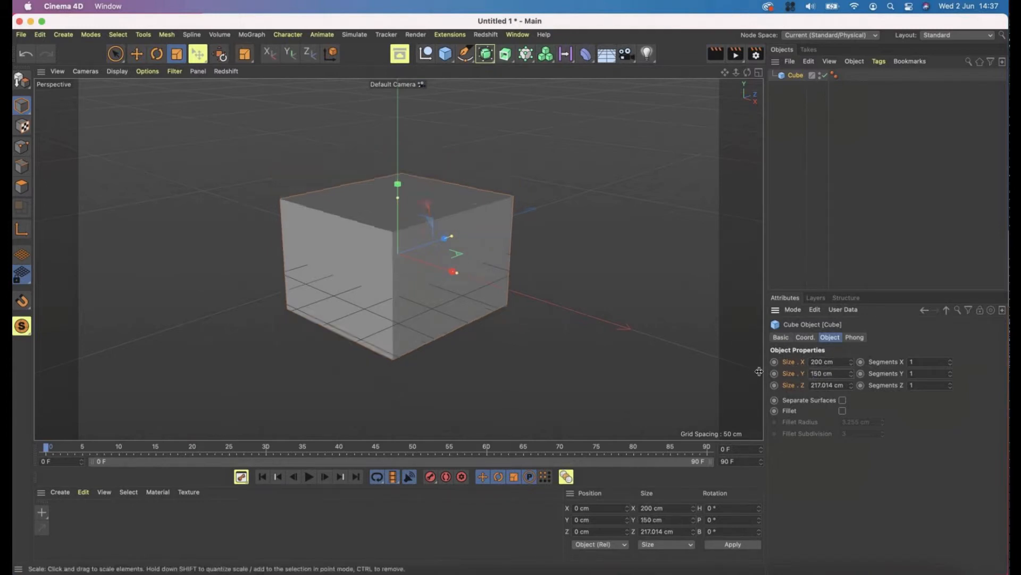
double_click(830, 385)
type("50")
key("Return")
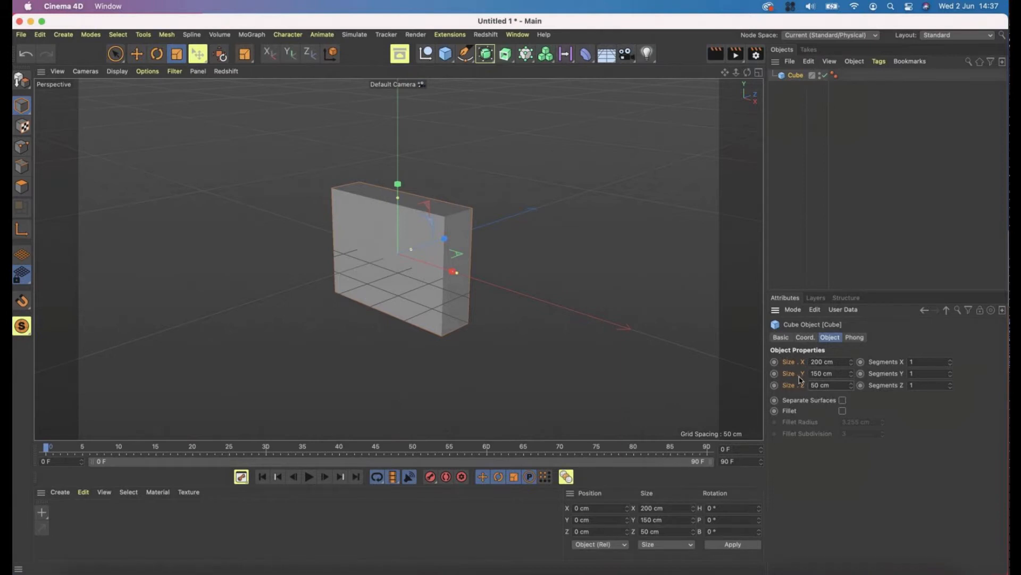
- Resize the cube with its parametric handles to about 80 cm in X, 152 cm in Y and 272 cm in Z
left_click(136, 54)
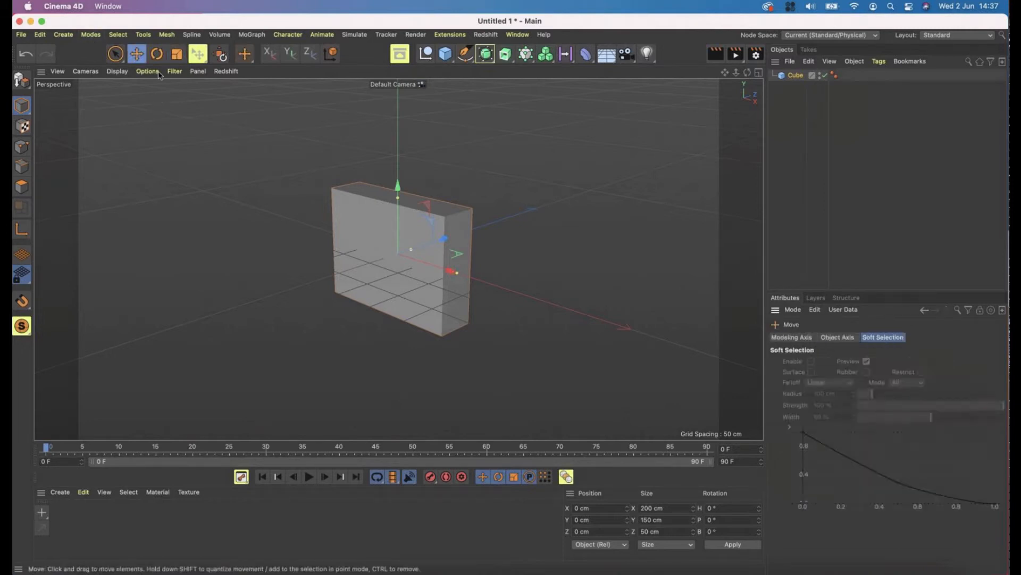
left_click(158, 54)
left_click(169, 56)
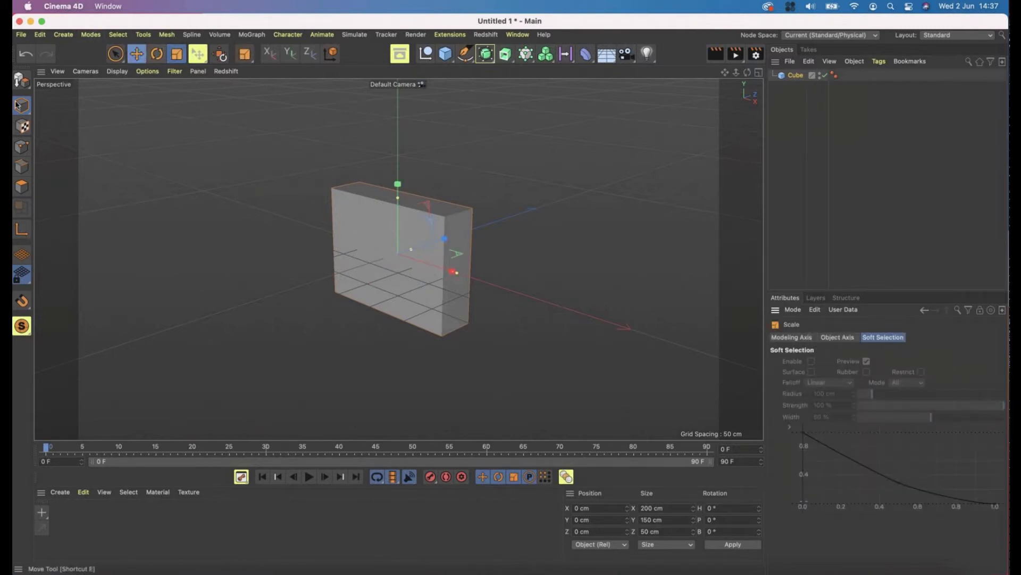
key("e")
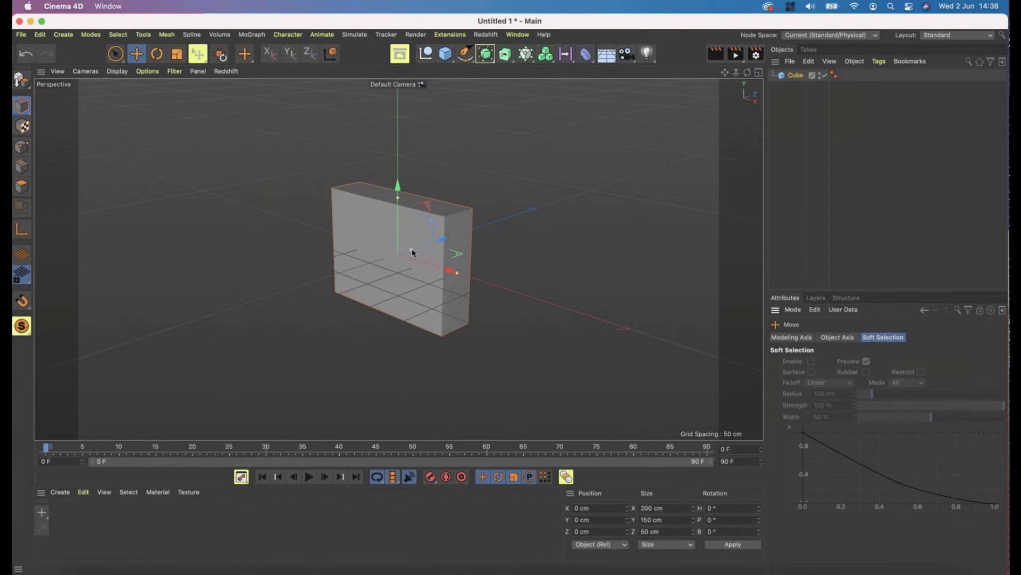
left_click_drag(443, 239, 401, 224)
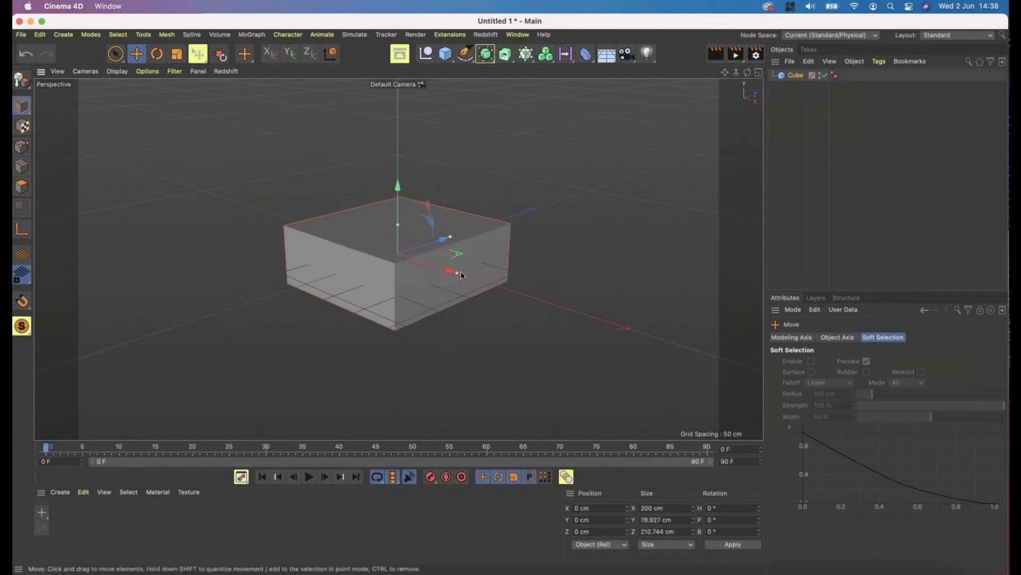
left_click_drag(457, 272, 424, 262)
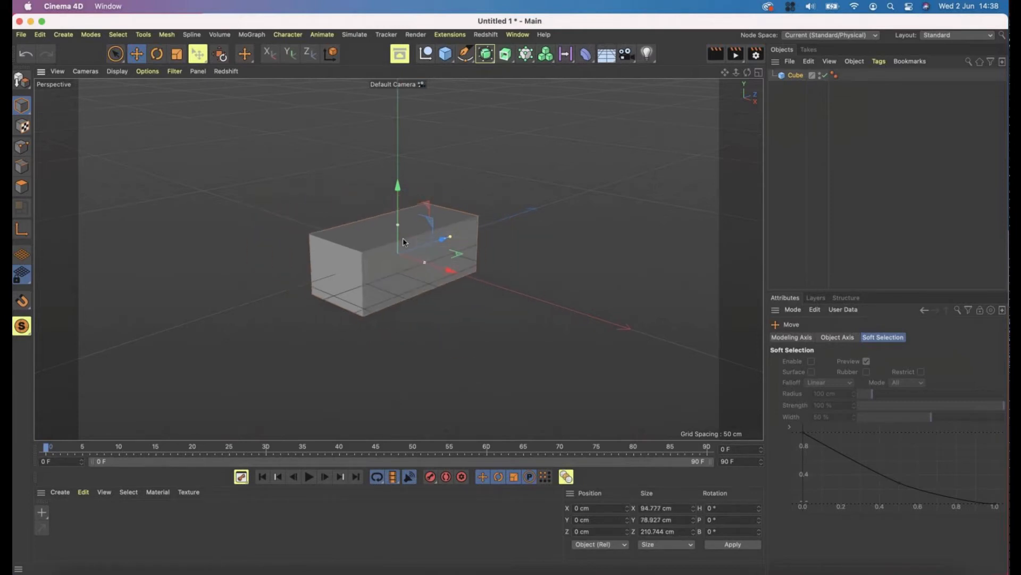
left_click_drag(397, 226, 398, 197)
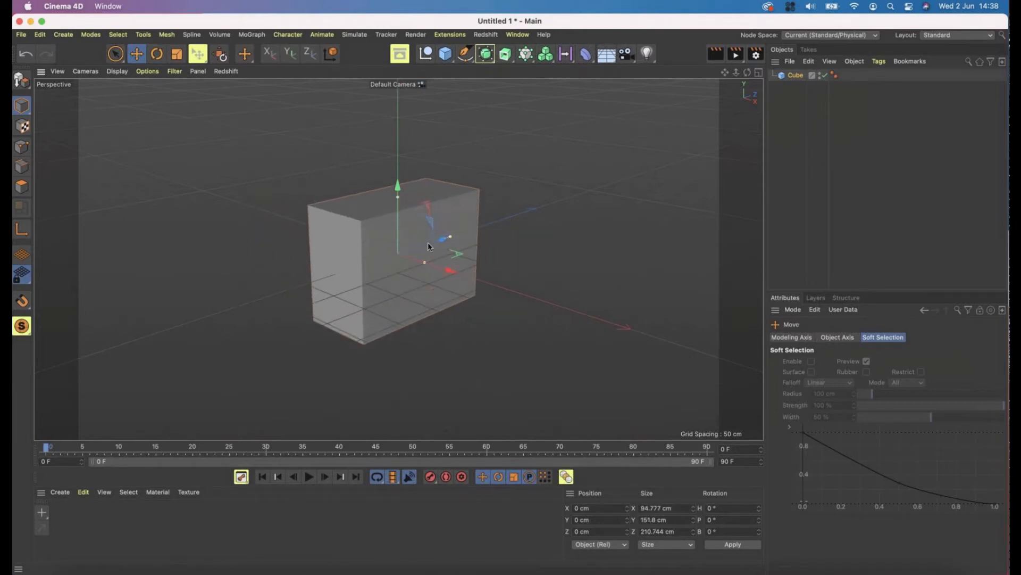
left_click_drag(450, 236, 413, 245)
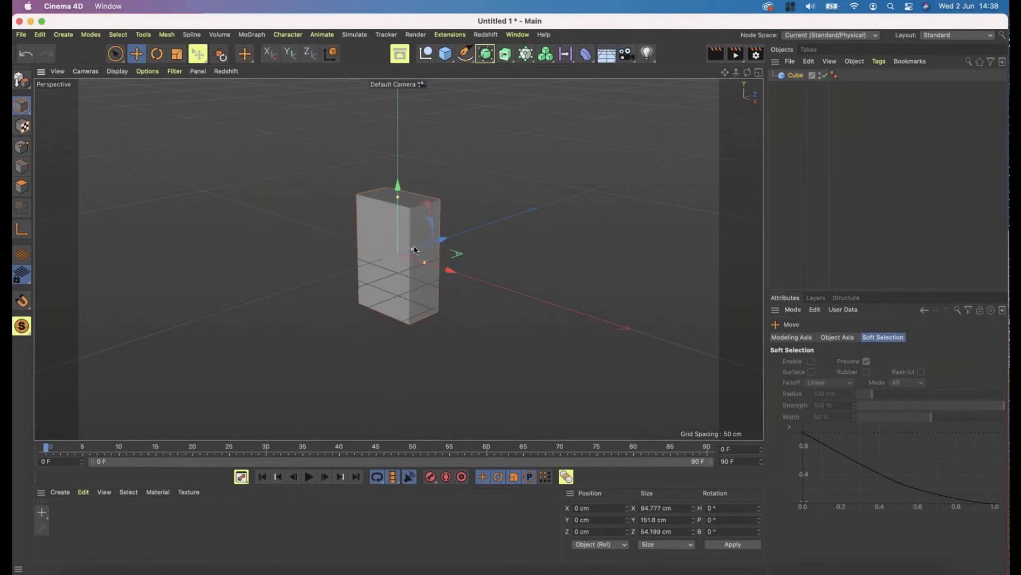
left_click_drag(420, 260, 461, 242)
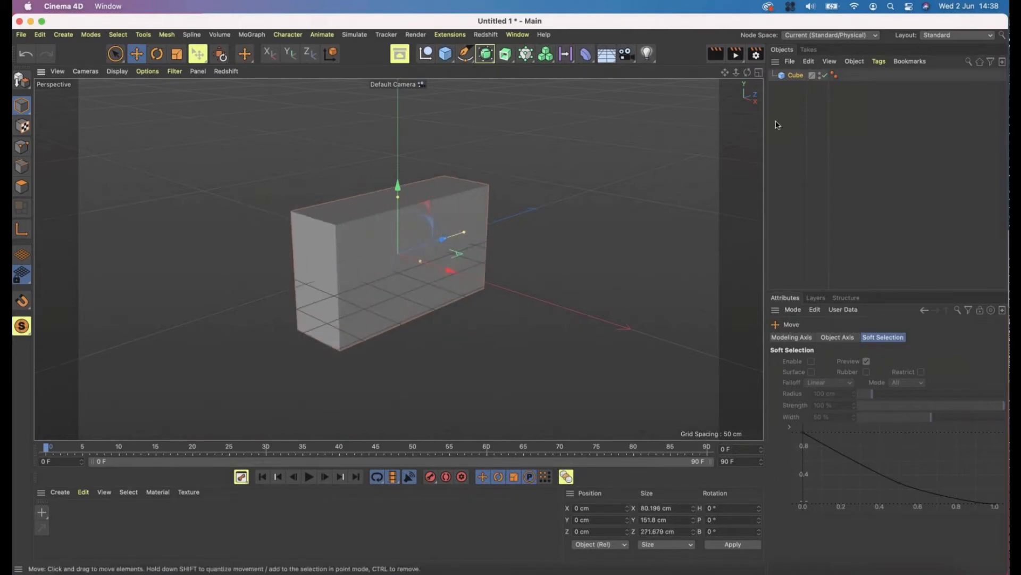
- Move the cube along its X axis to about -358 cm and add a Sphere primitive
left_click(796, 75)
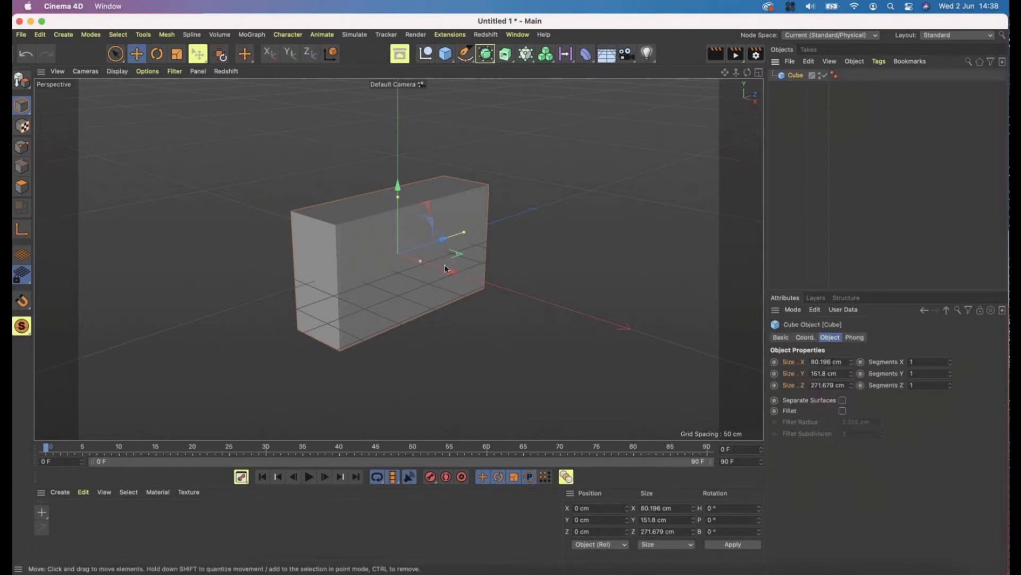
left_click_drag(286, 207, 148, 166)
left_click(444, 53)
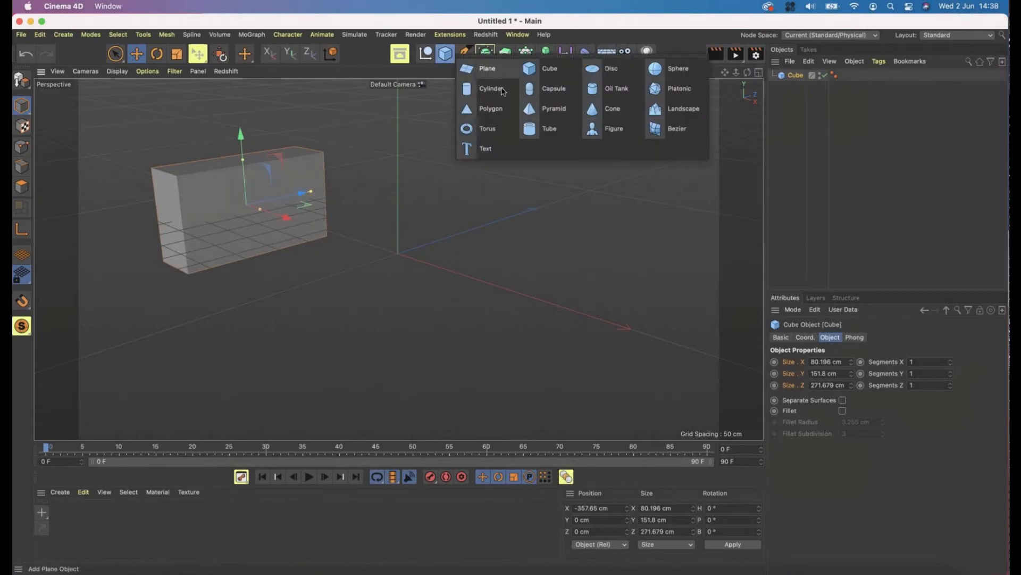
left_click(668, 69)
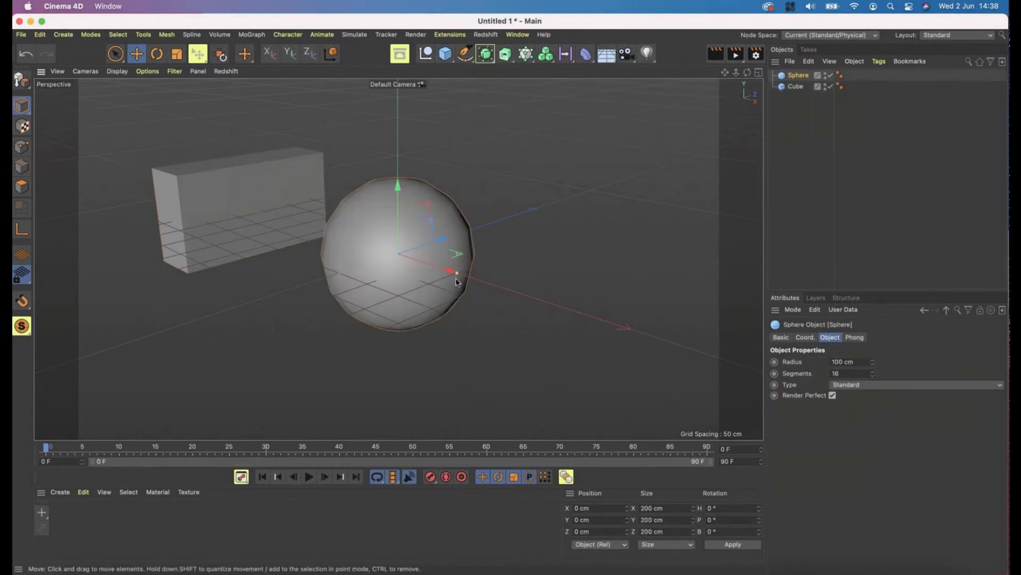
- Resize the sphere with its radius handle and set its radius to exactly 45 cm
left_click_drag(456, 277, 521, 302)
mouse_move(457, 284)
left_mouse_down()
mouse_move(393, 269)
mouse_move(458, 278)
left_mouse_up()
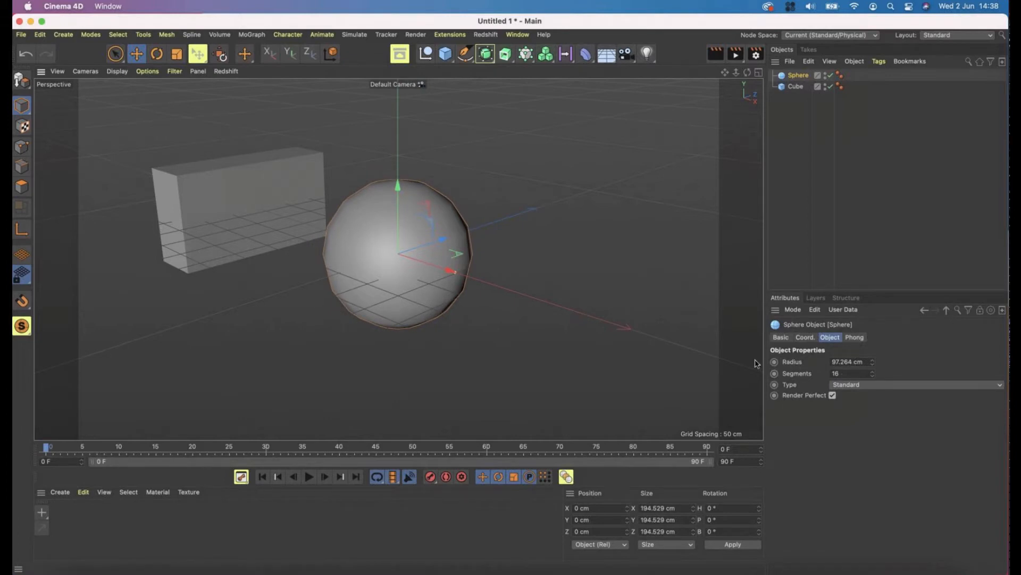
left_click_drag(854, 362, 755, 361)
type("45")
key("Return")
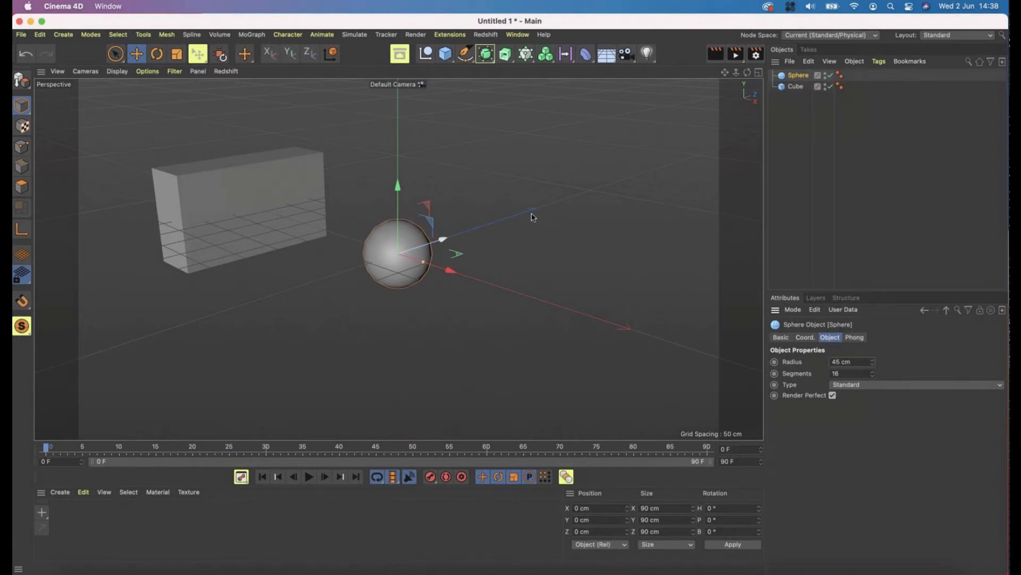
- Move the sphere along its Z axis to about 222 cm and add a Cone primitive
left_click_drag(531, 216, 483, 105)
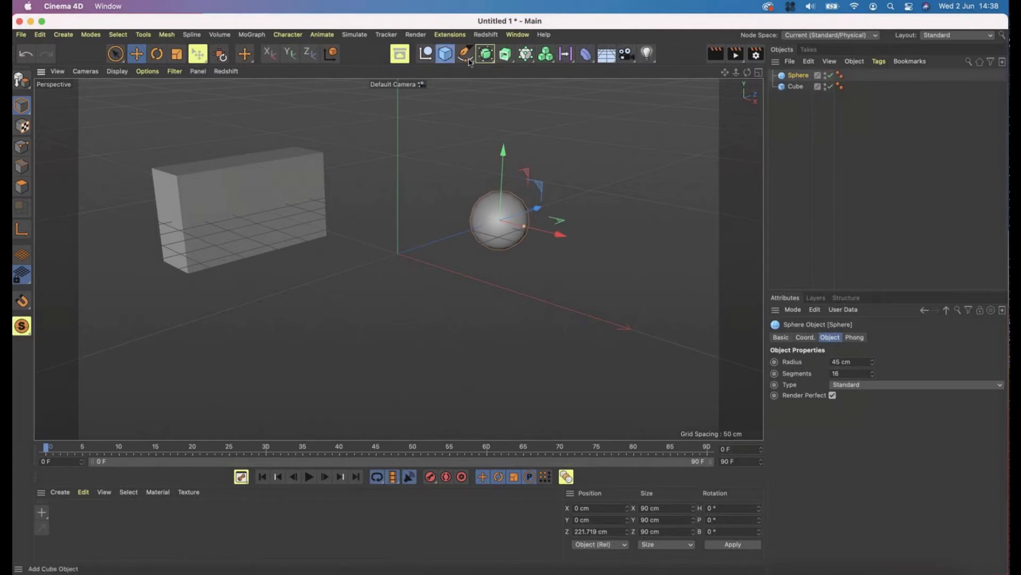
left_click(445, 54)
left_click(611, 112)
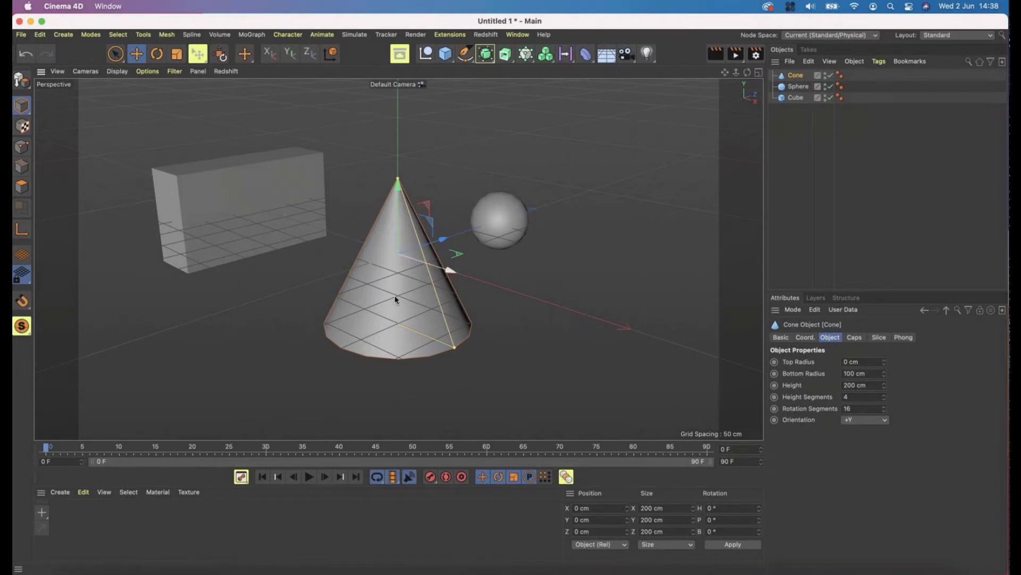
- Resize the cone with its parametric handles to a bottom radius of about 122 cm and a height of about 273 cm
left_click(468, 330)
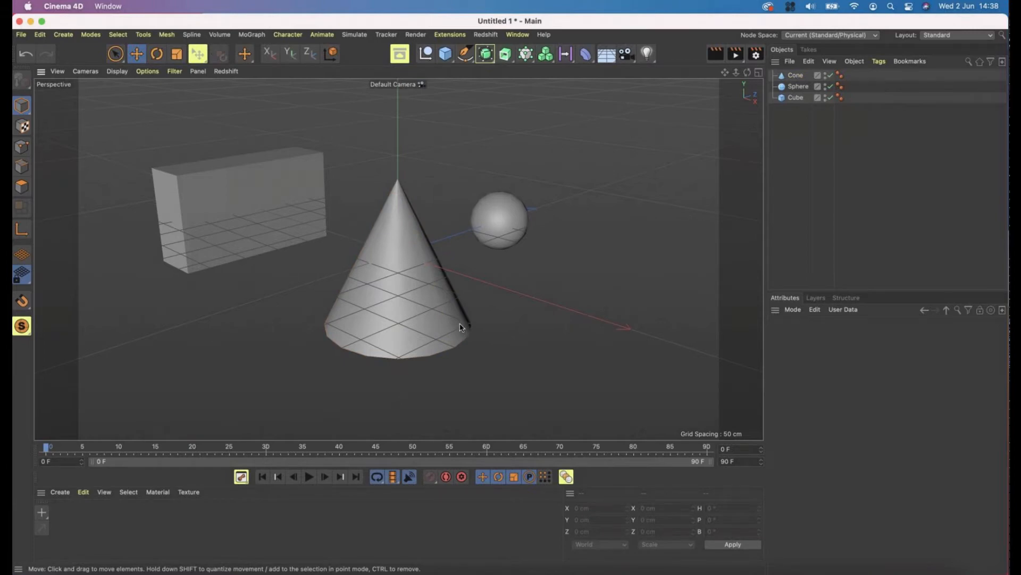
left_click(436, 317)
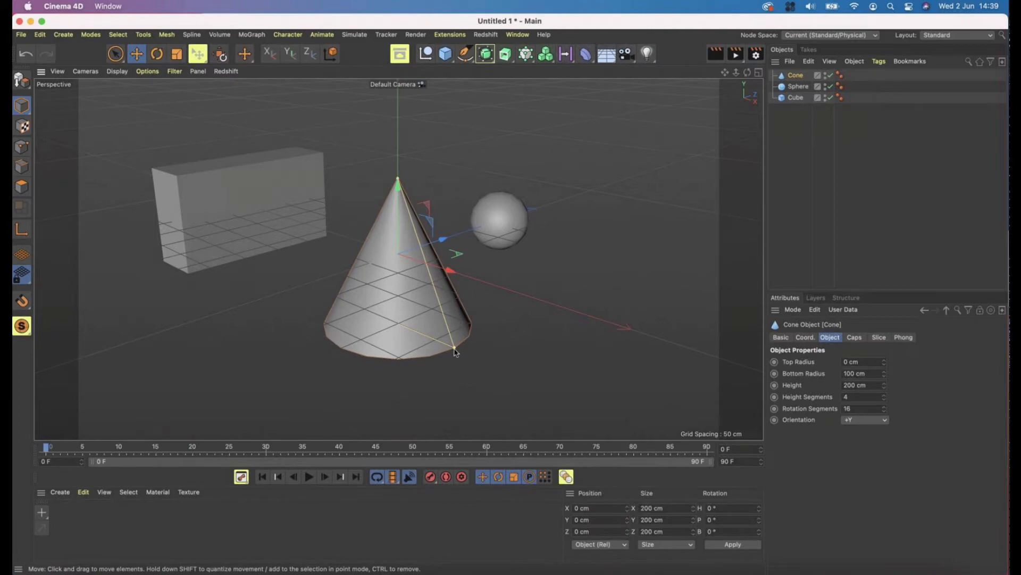
mouse_move(455, 349)
left_mouse_down()
mouse_move(481, 358)
mouse_move(405, 340)
mouse_move(486, 356)
mouse_move(401, 333)
mouse_move(532, 367)
mouse_move(398, 337)
mouse_move(524, 366)
mouse_move(448, 351)
left_mouse_up()
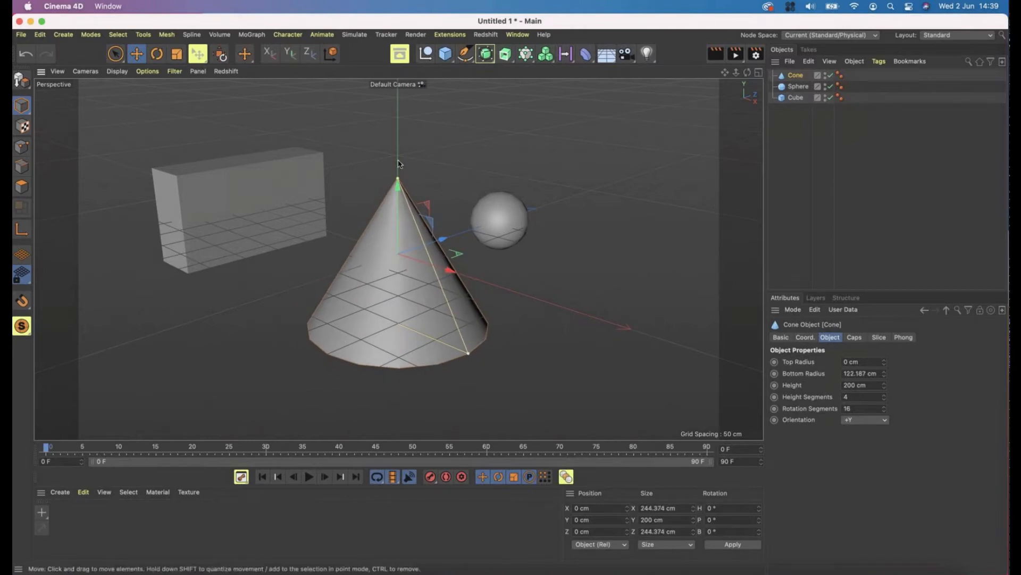
left_click_drag(399, 178, 612, 298)
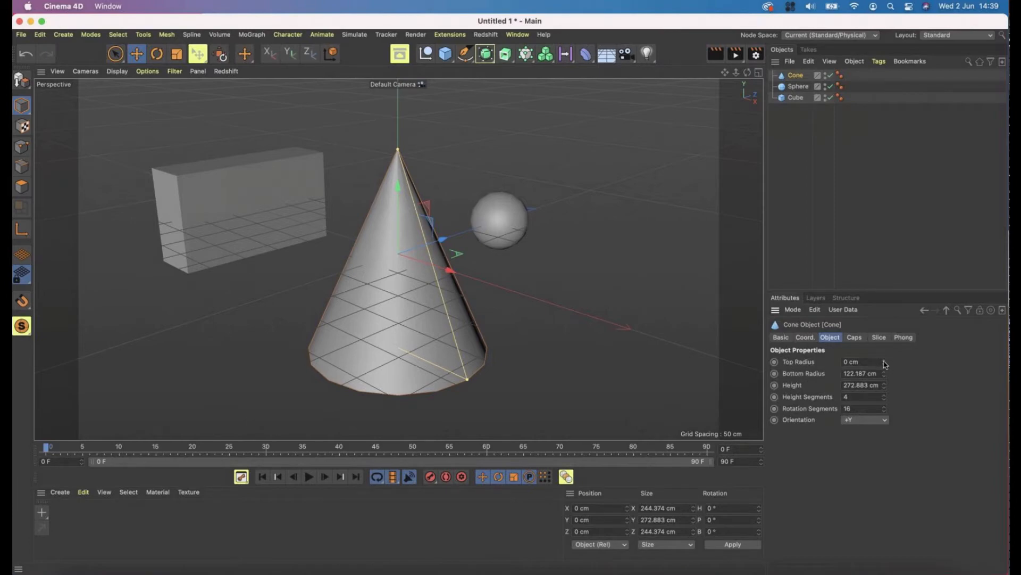
- Reshape the cone to a top radius of about 65 cm, a height of about 160 cm and a bottom radius of about 181 cm
left_click_drag(885, 365, 886, 367)
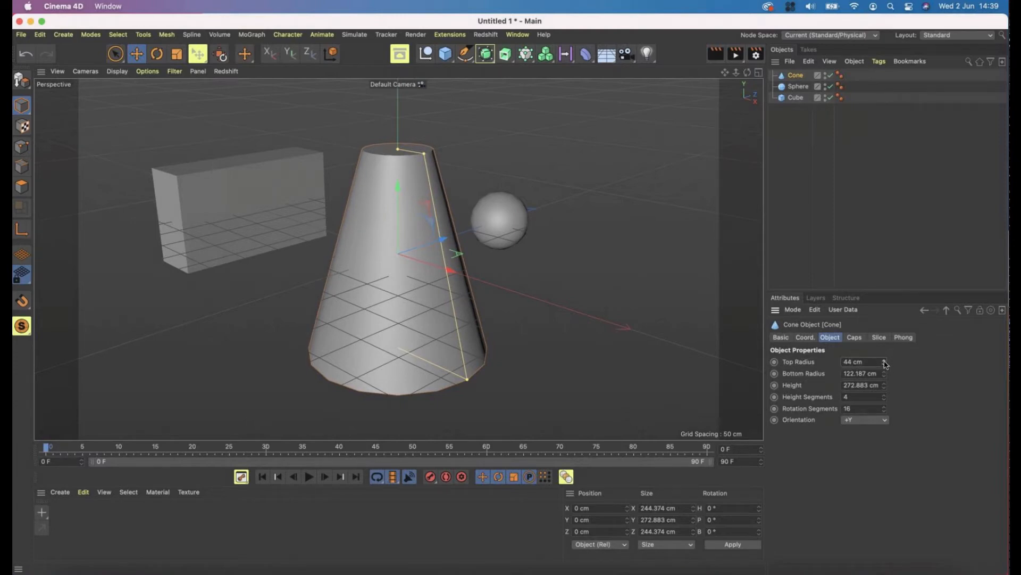
left_click_drag(885, 364, 885, 364)
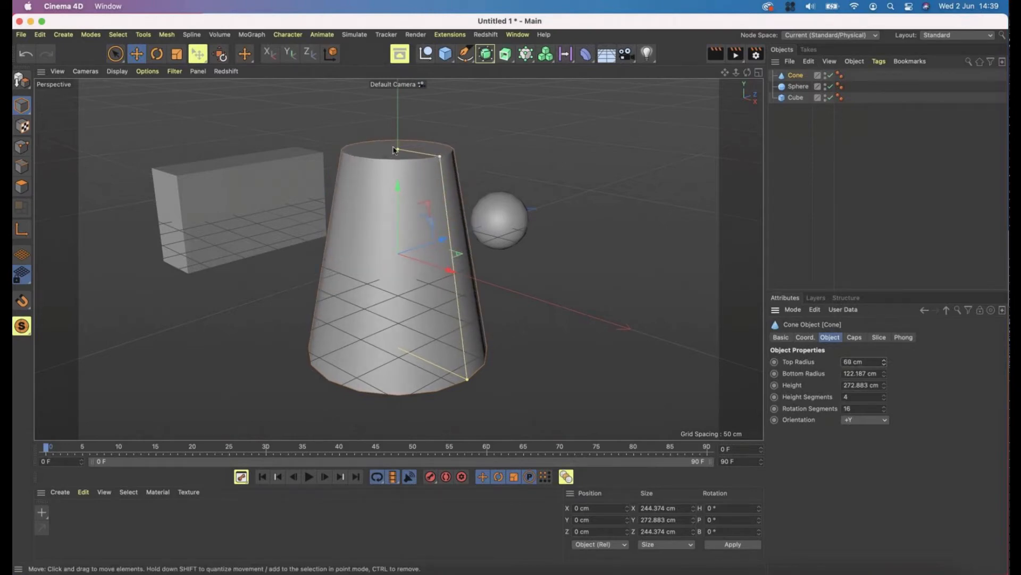
left_click_drag(398, 152, 437, 203)
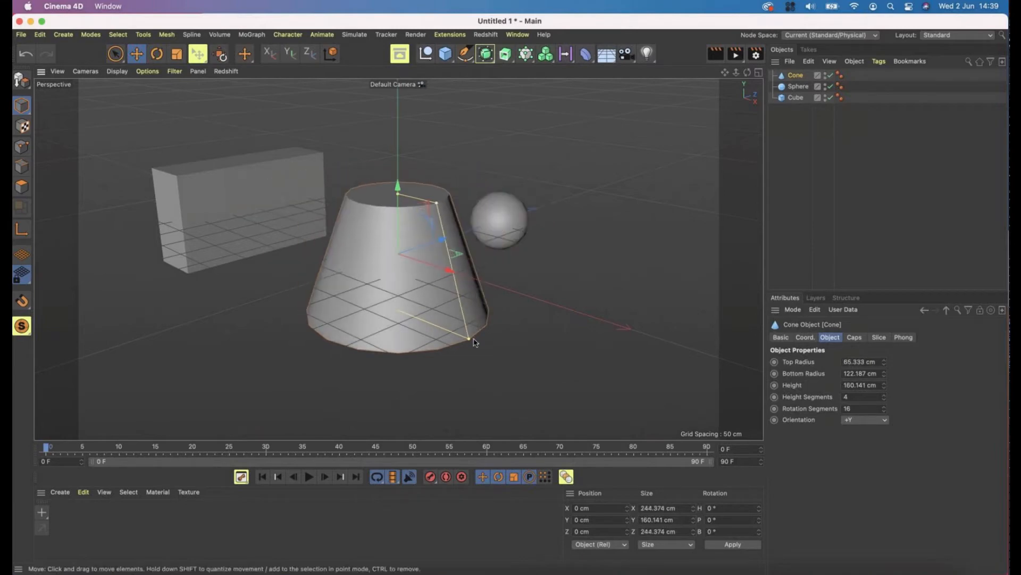
left_click_drag(469, 338, 509, 355)
mouse_move(411, 283)
left_mouse_down("alt")
mouse_move(459, 120)
mouse_move(405, 299)
left_mouse_up("alt")
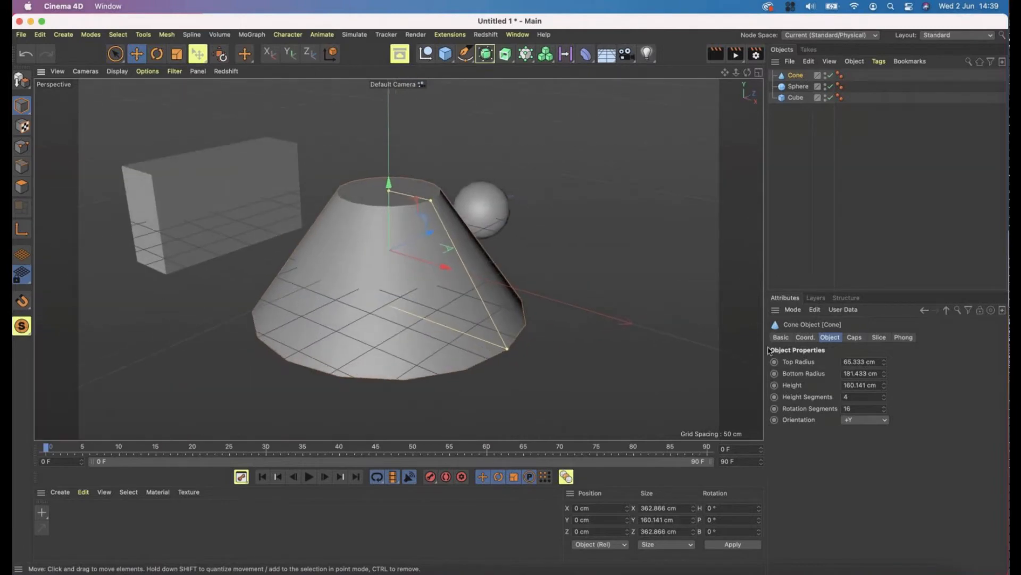
- Turn off the cone's caps so that it is open at both ends
left_click(854, 338)
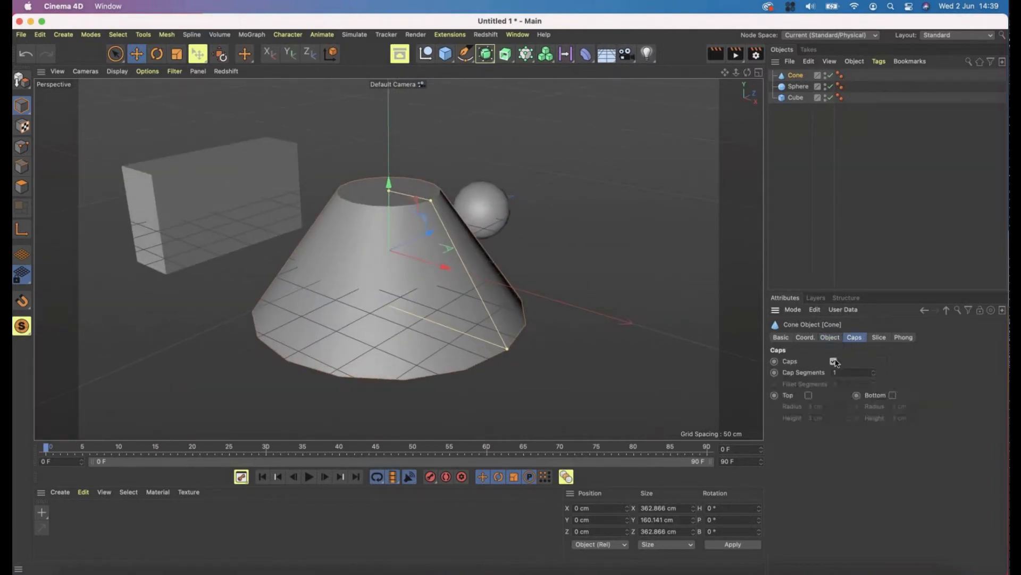
left_click(834, 361)
left_click_drag(424, 301, 336, 219, "alt")
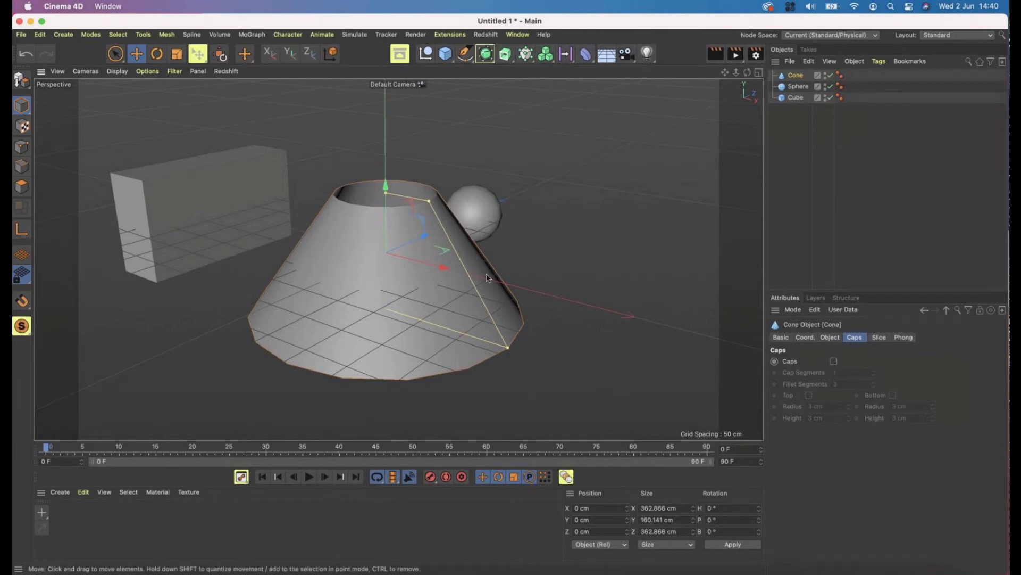
- Set the sphere's type to Hemisphere and rotate it to a bank angle of 190°
left_click_drag(403, 271, 395, 246, "alt")
left_click(395, 247)
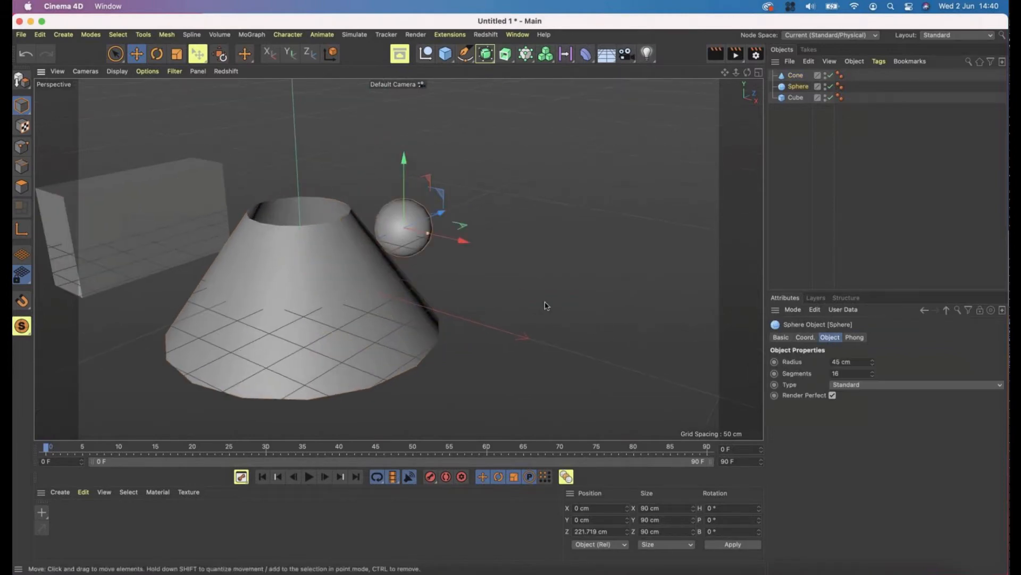
left_click(866, 387)
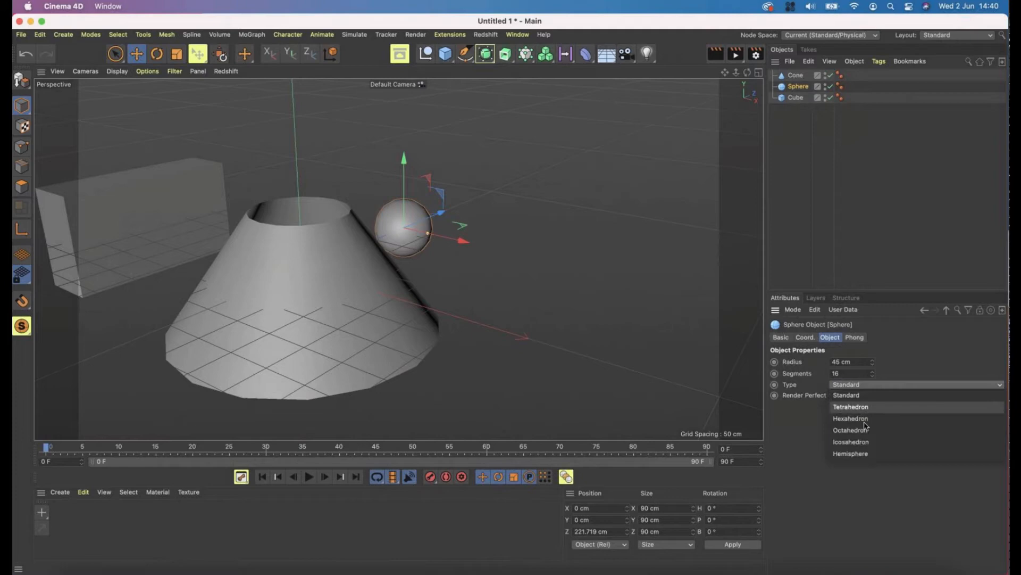
left_click(868, 454)
left_click_drag(370, 182, 510, 297, "alt")
key("r")
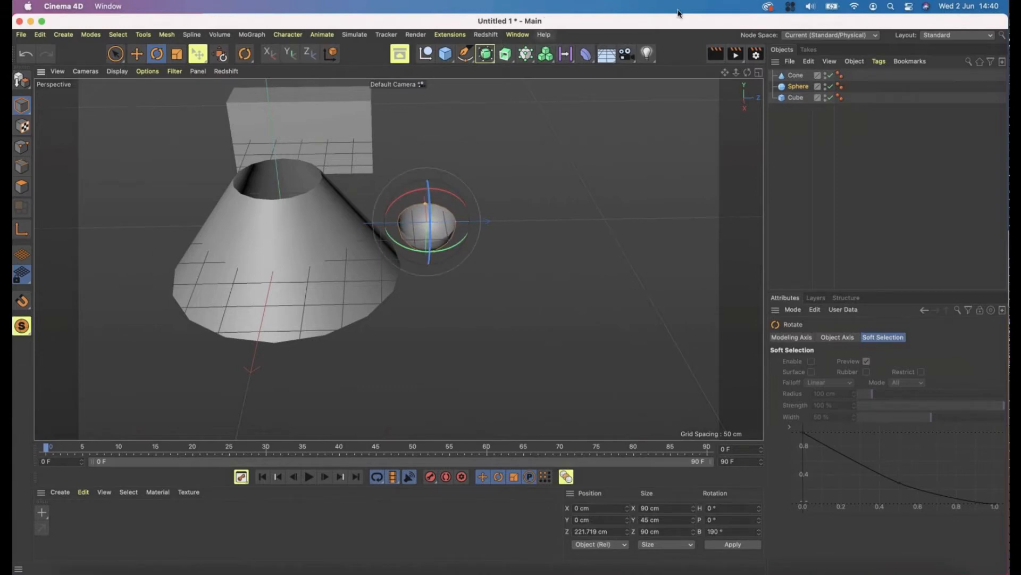
left_click(446, 53)
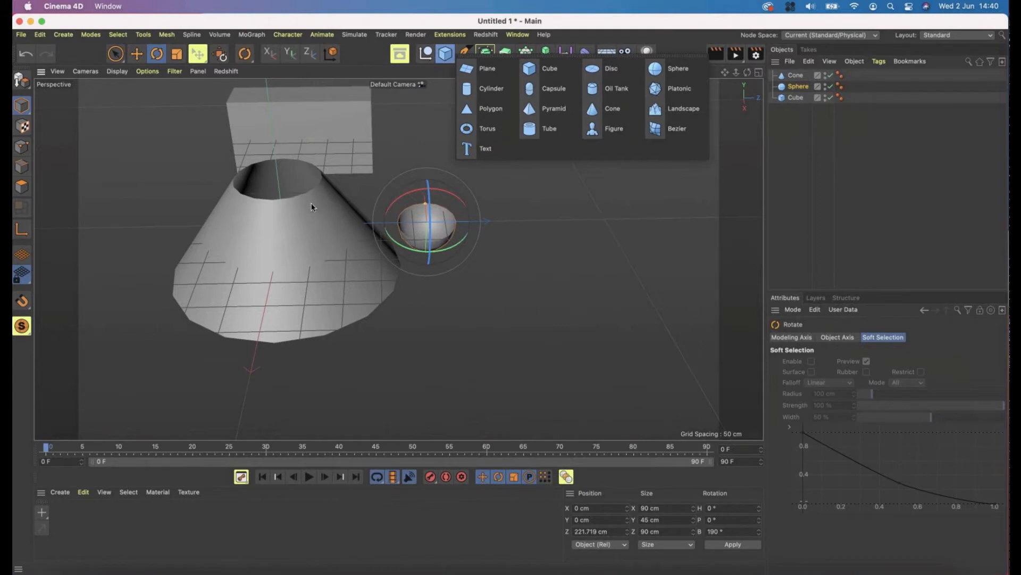
left_click(81, 159)
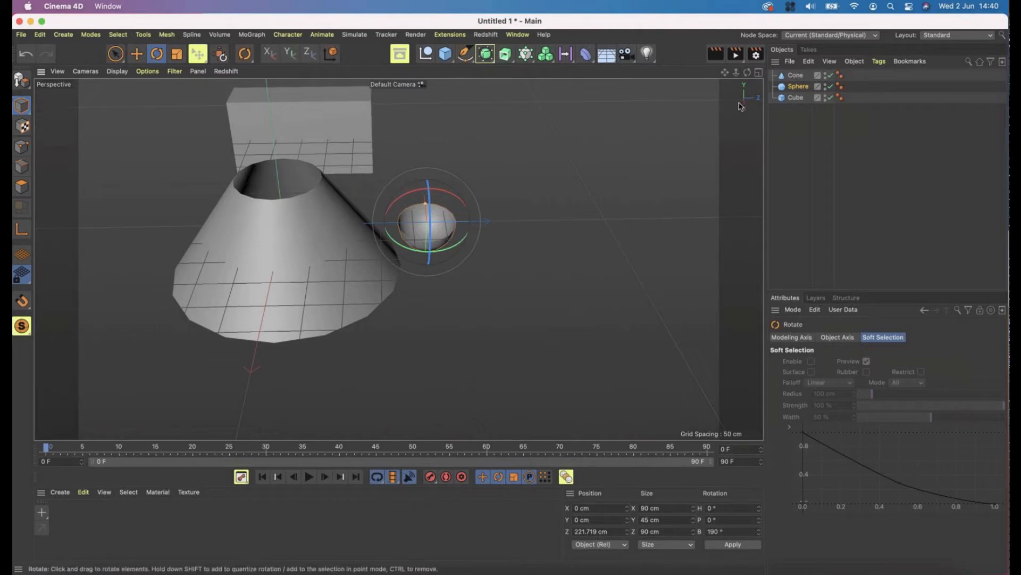
- Enable Slice on the cone to cut it from 0° to 180°
left_click(795, 75)
left_click(854, 337)
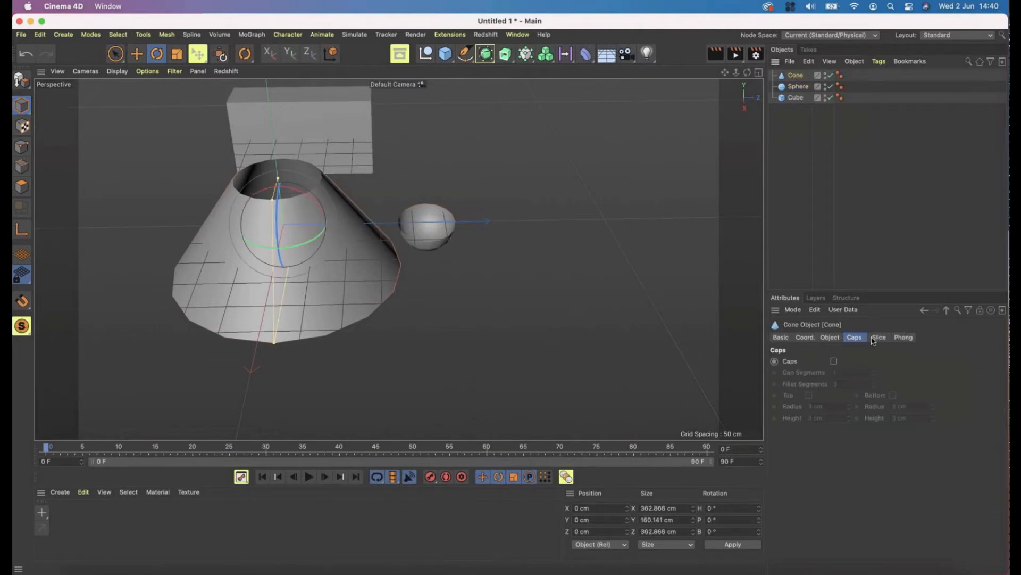
left_click(879, 338)
left_click(825, 361)
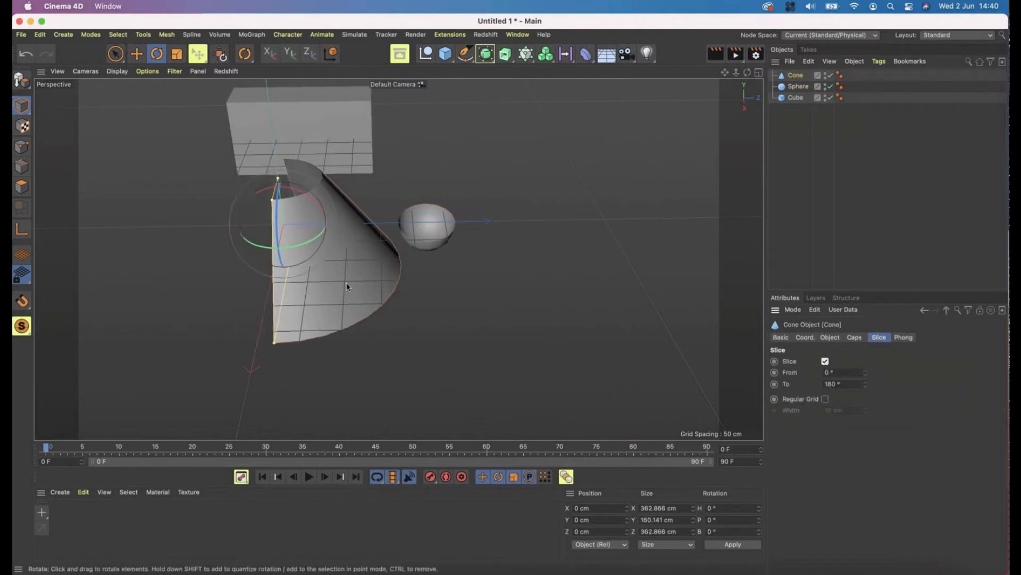
left_click_drag(345, 284, 471, 179, "alt")
scroll(471, 179, "down", 3)
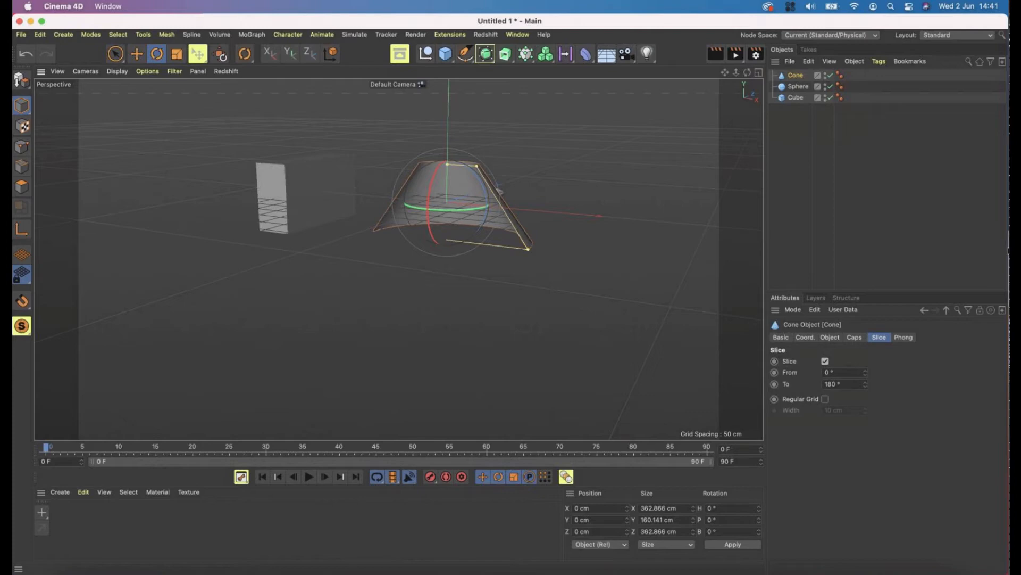
- Create a new project and add a Cube primitive to it
key("super+n")
left_click(446, 53)
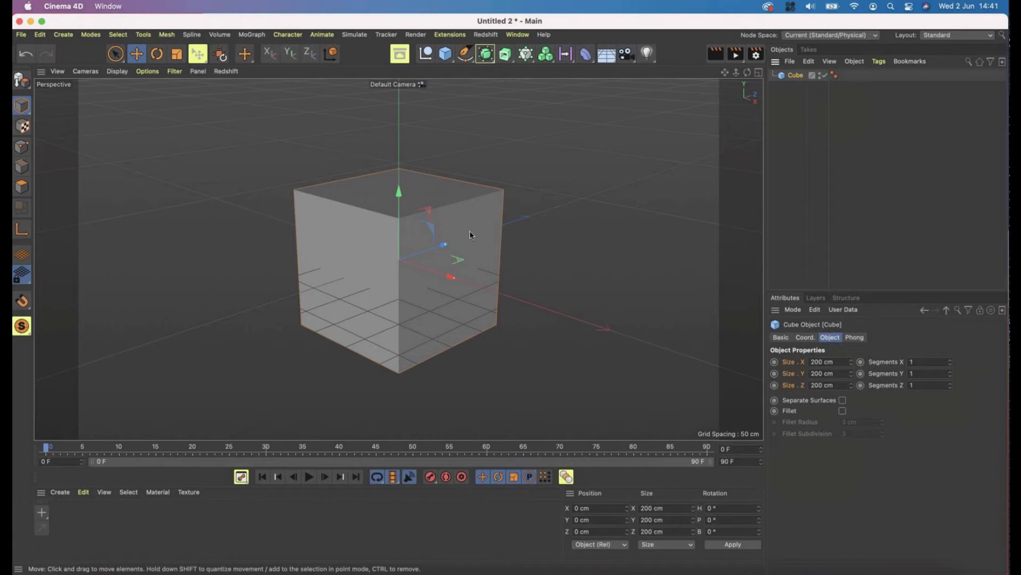
- Examine the cube from different distances and angles by zooming, panning and orbiting the view
scroll(471, 213, "up", 5)
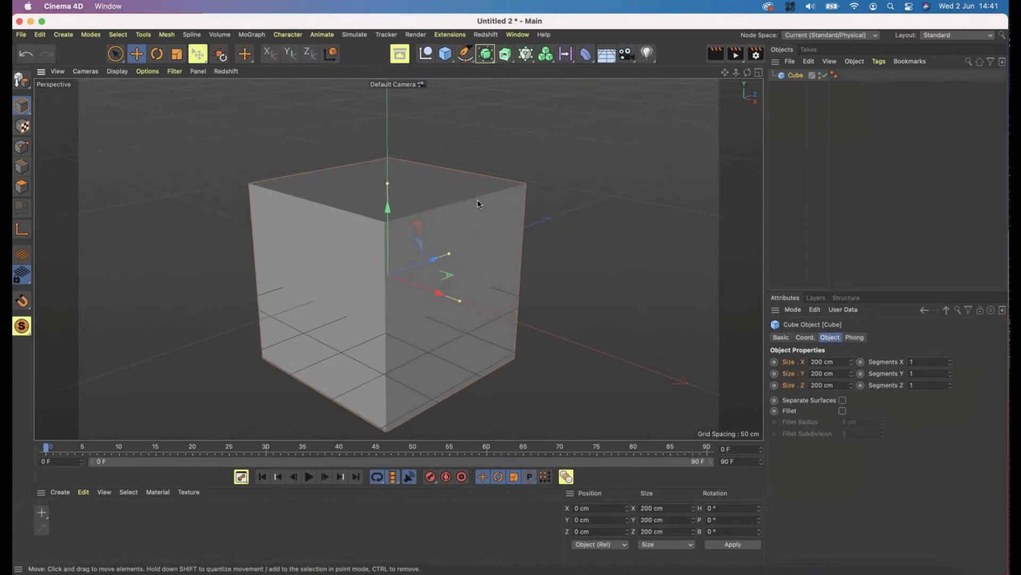
mouse_move(477, 200)
right_mouse_down("alt")
mouse_move(443, 199)
mouse_move(494, 203)
mouse_move(341, 214)
mouse_move(586, 221)
right_mouse_up("alt")
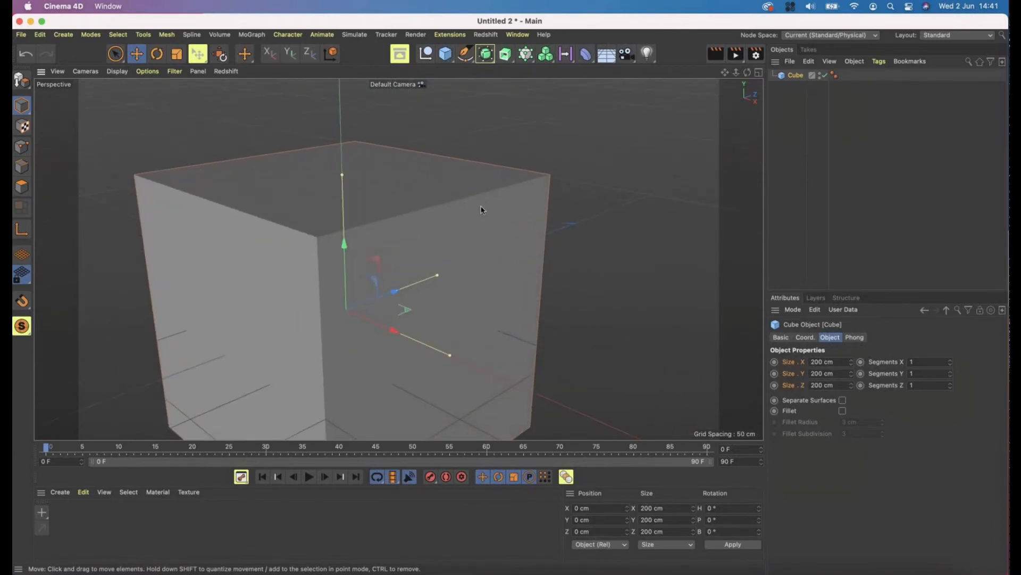
middle_click_drag(480, 207, 505, 187, "alt")
left_click_drag(500, 191, 504, 210, "alt")
right_click_drag(505, 213, 456, 210, "alt")
middle_click_drag(497, 197, 490, 204, "alt")
left_click_drag(486, 202, 485, 199, "alt")
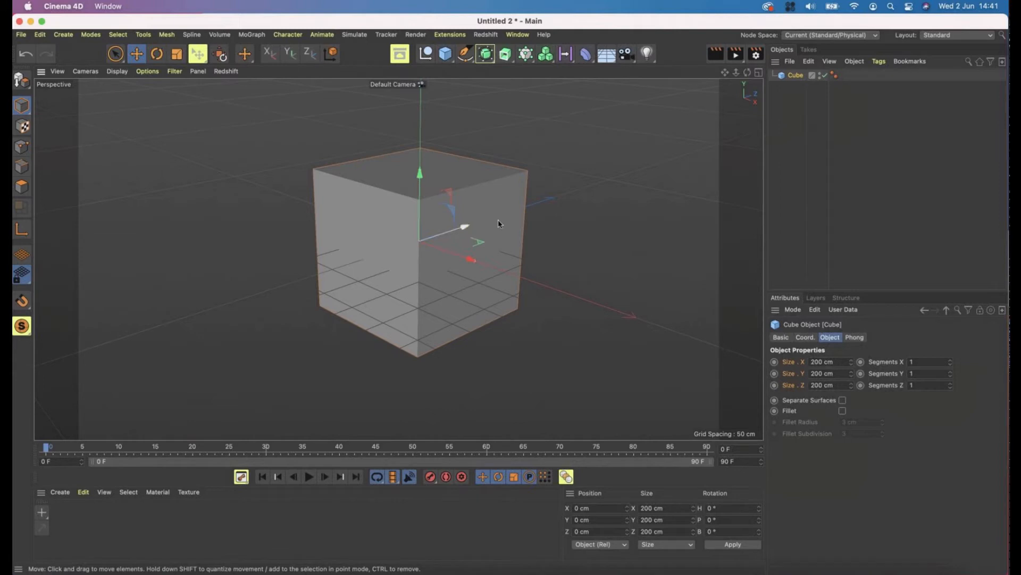
right_click_drag(506, 217, 528, 218, "alt")
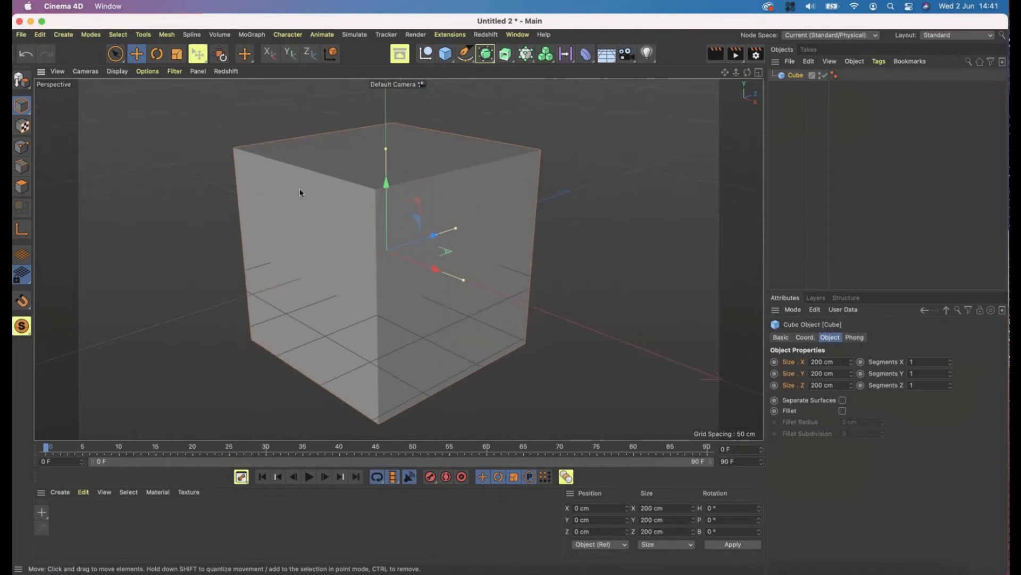
- Toggle the viewport's Axis display filter off and on repeatedly, ending with the cube's axis gizmo shown
left_click(174, 72)
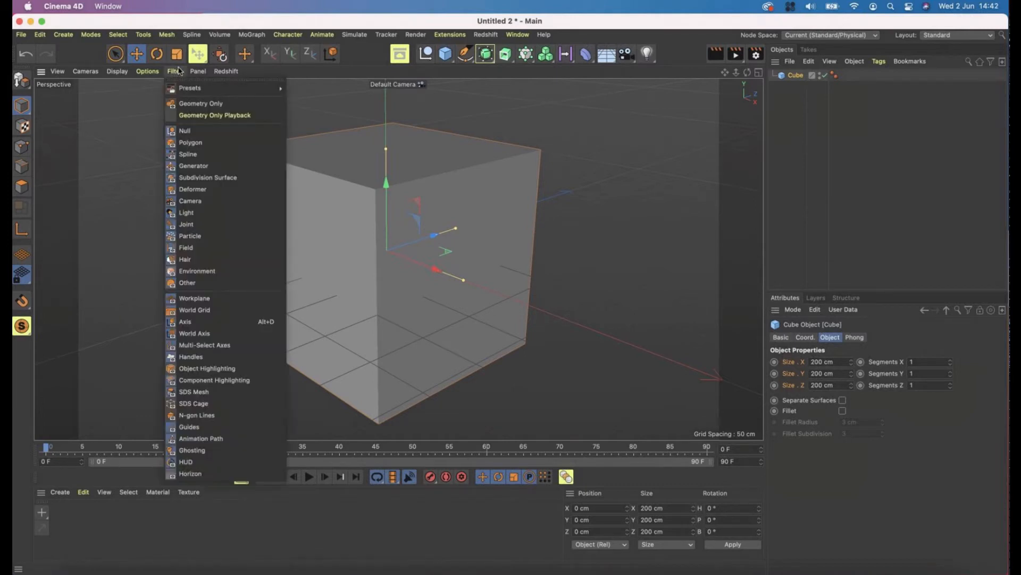
left_click(218, 321)
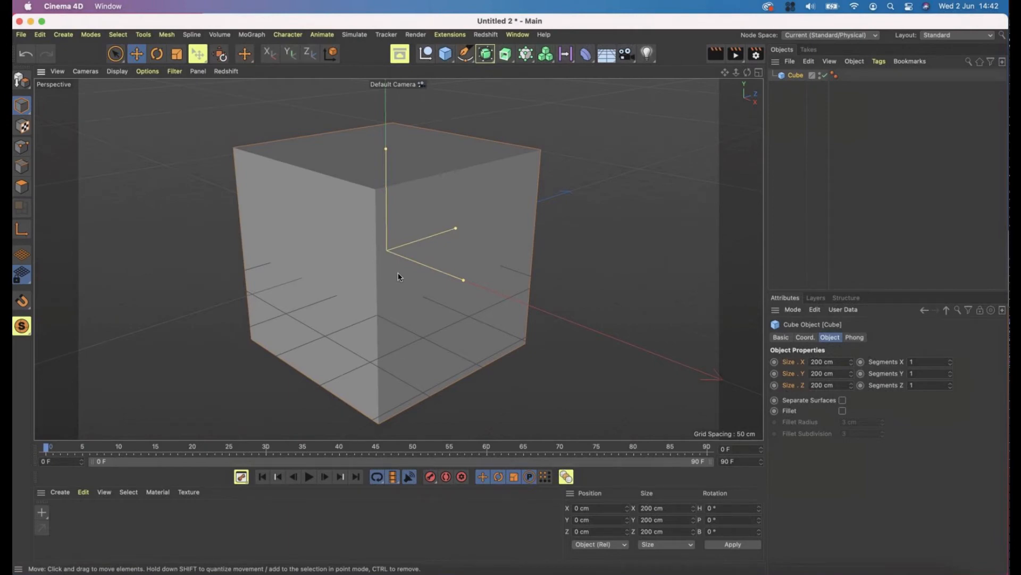
key("alt+d")
key("alt+d")
key("alt+d")
key("alt+d")
key("alt+d")
key("alt+d")
key("alt+d")
- Move the cube along its axes to about X -151 cm, Y -9 cm and Z 72 cm
left_click_drag(388, 218, 391, 175)
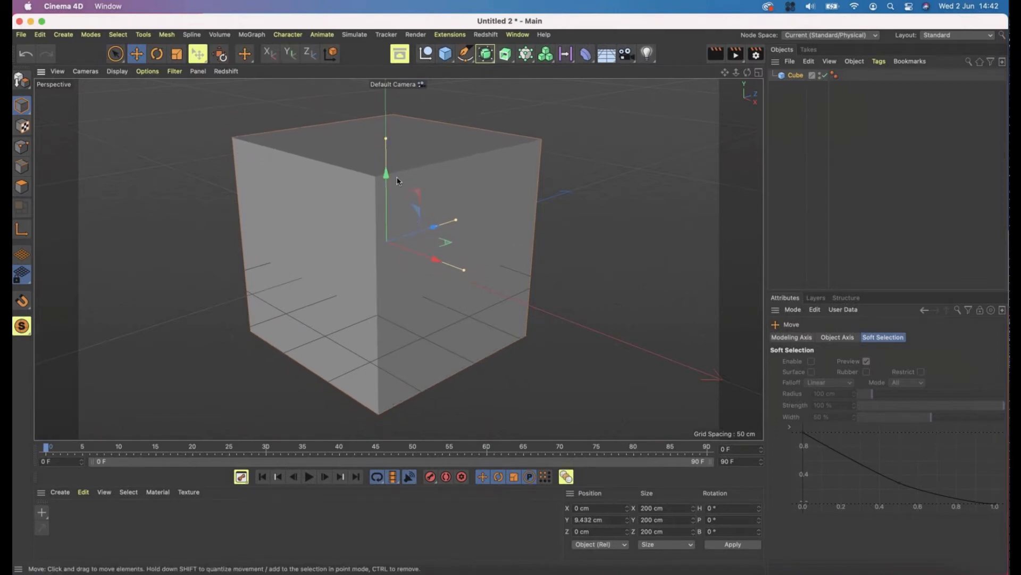
mouse_move(386, 184)
left_mouse_down()
mouse_move(388, 240)
mouse_move(388, 132)
mouse_move(389, 201)
mouse_move(390, 182)
left_mouse_up()
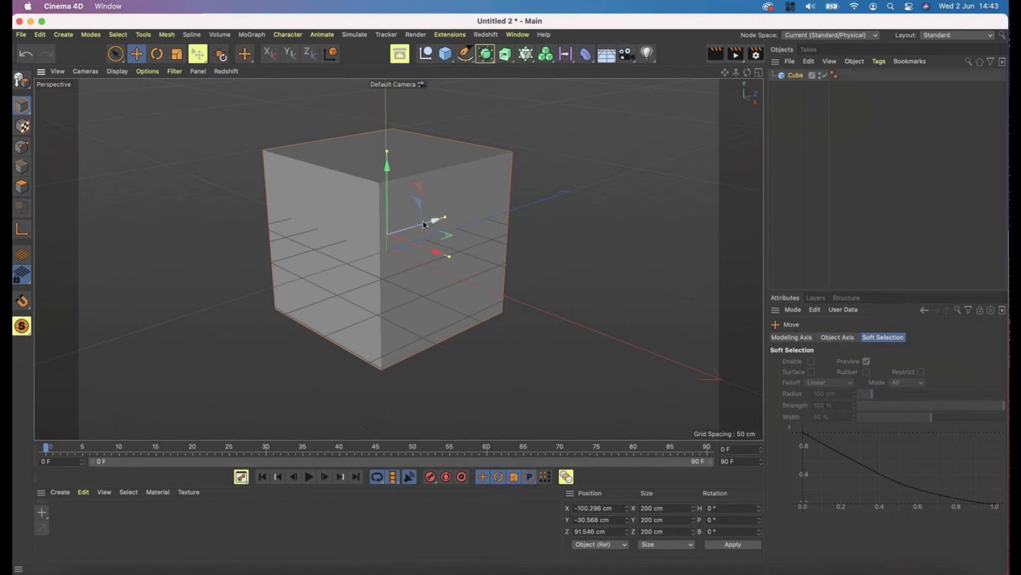
left_click_drag(436, 218, 413, 200)
- Rotate the cube to a bank angle of 65° and scale it uniformly to 300 cm per side
key("r")
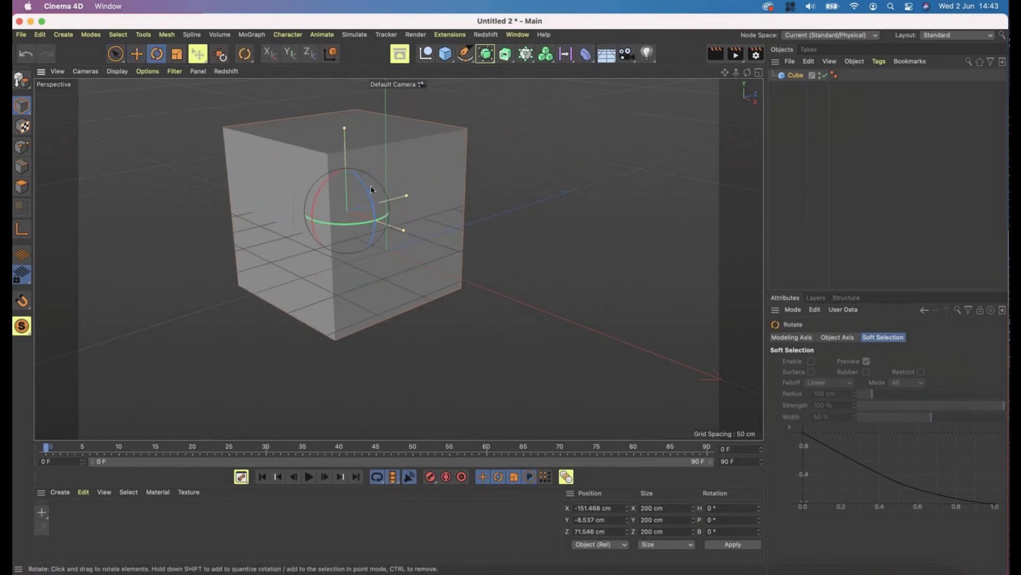
left_click_drag(360, 187, 352, 227)
key("t")
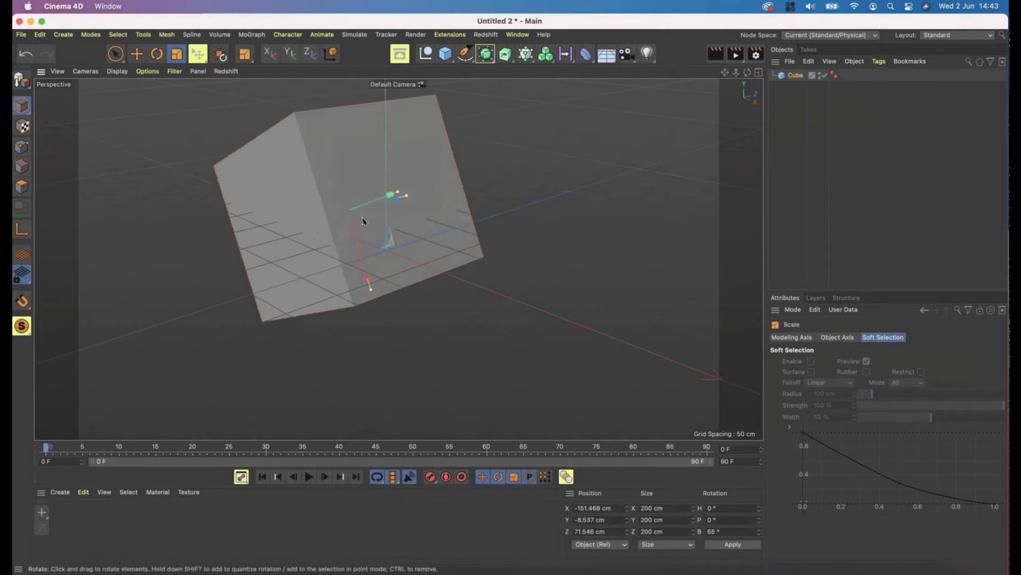
left_click_drag(416, 230, 669, 238)
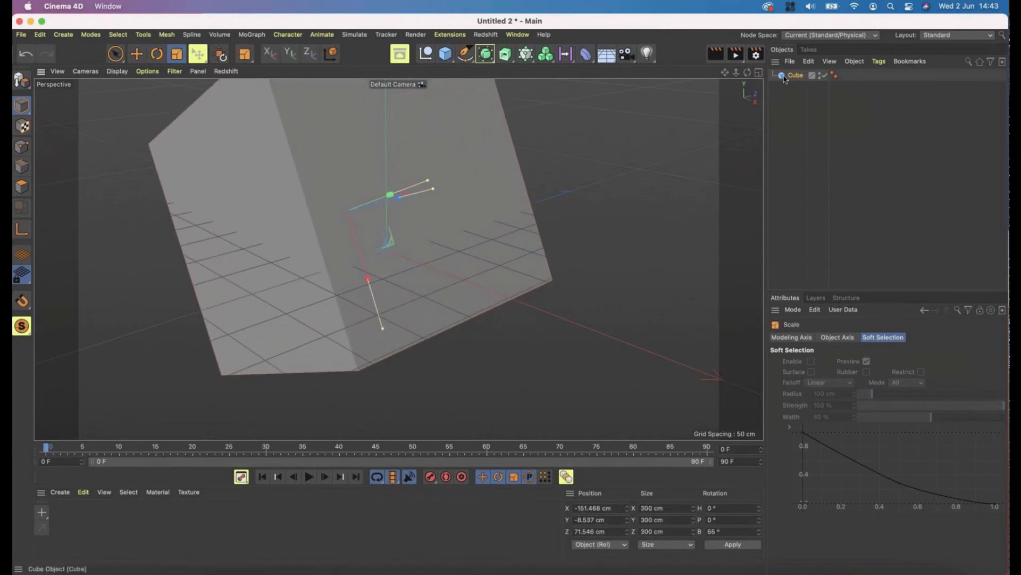
- Move the cube freely to about X -91 cm, Y -52 cm and Z 112 cm, and display its object properties
key("e")
left_click_drag(416, 231, 522, 305)
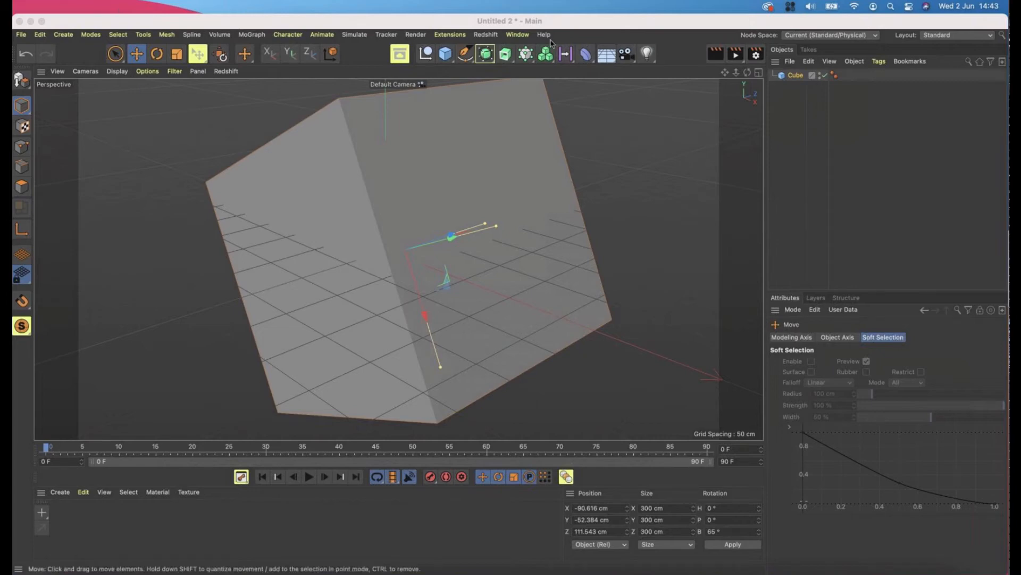
left_click(813, 22)
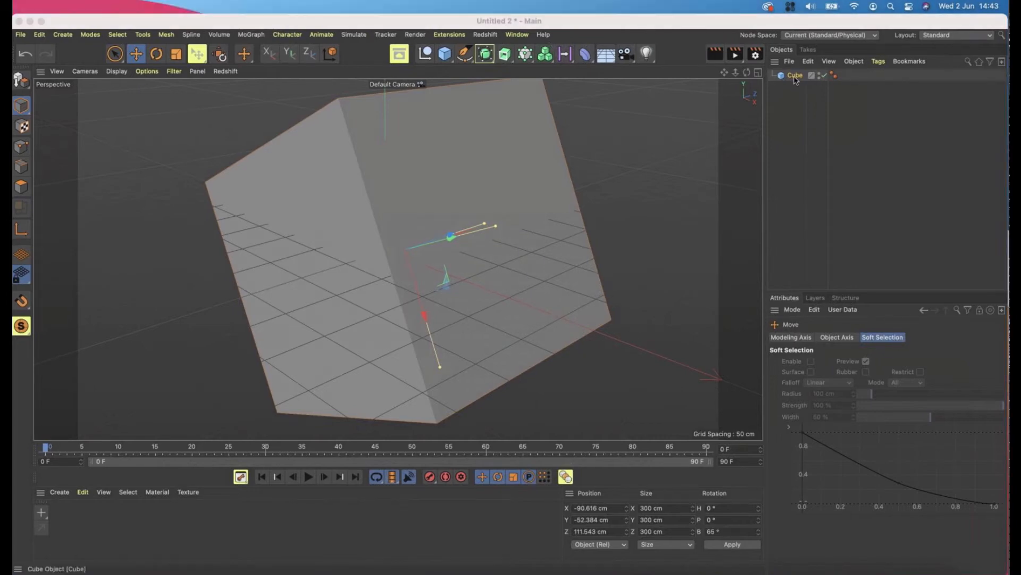
left_click(866, 114)
left_click(796, 75)
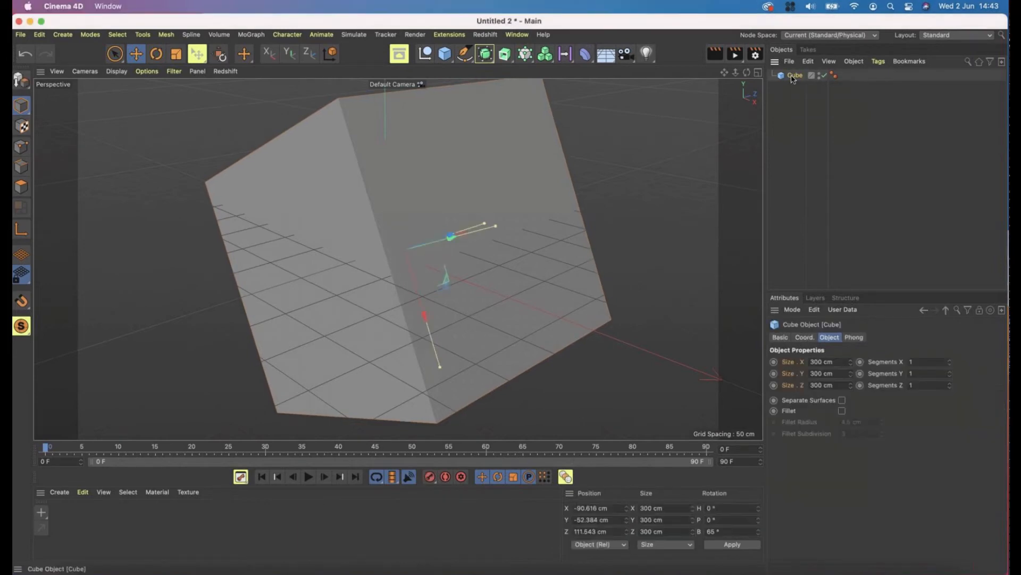
- Delete the cube and start a new project containing a default cube
key("Delete")
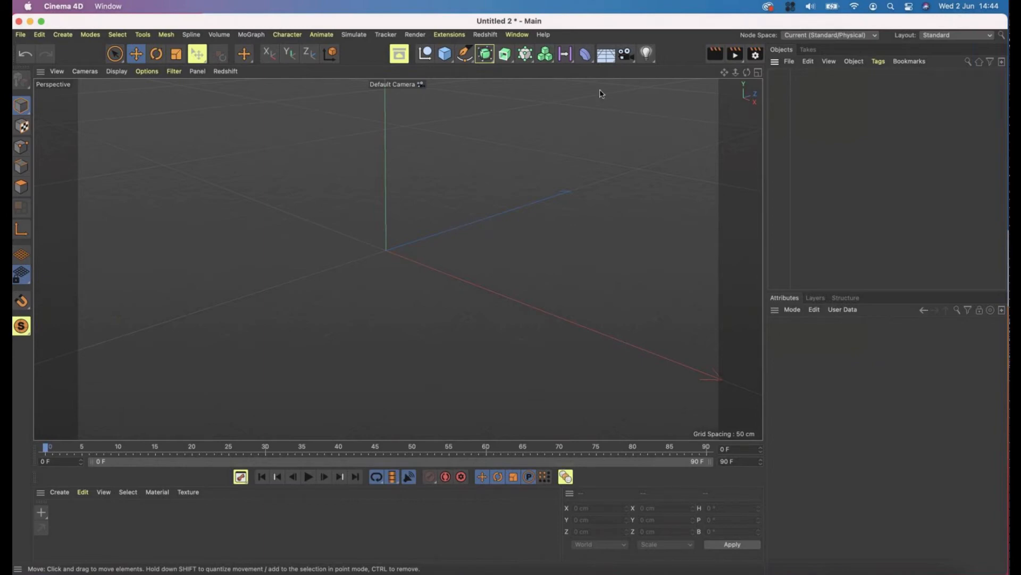
key("super+n")
left_click(445, 54)
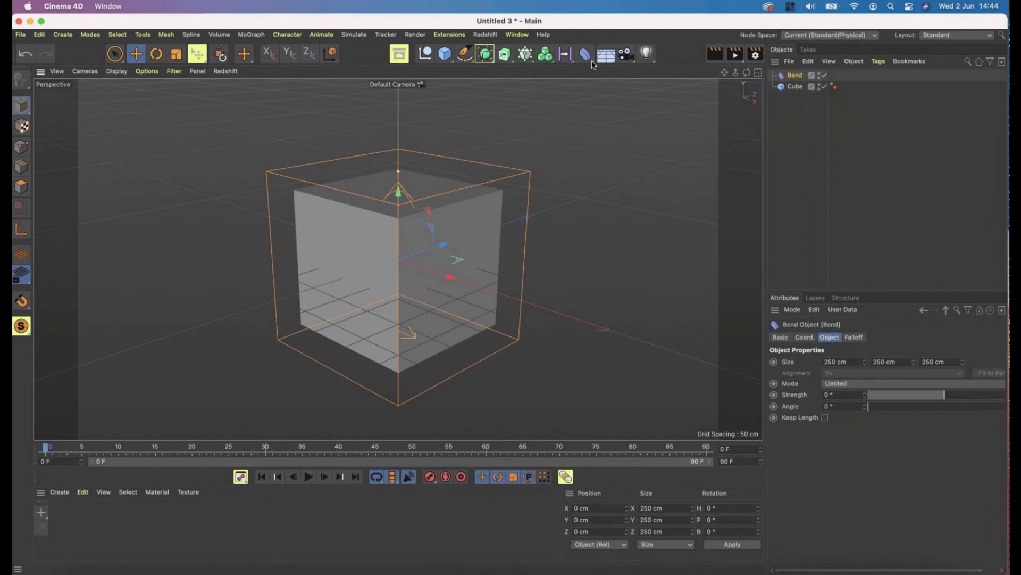
- Add a Bend deformer to the scene and widen the area showing its attributes
left_click(588, 56)
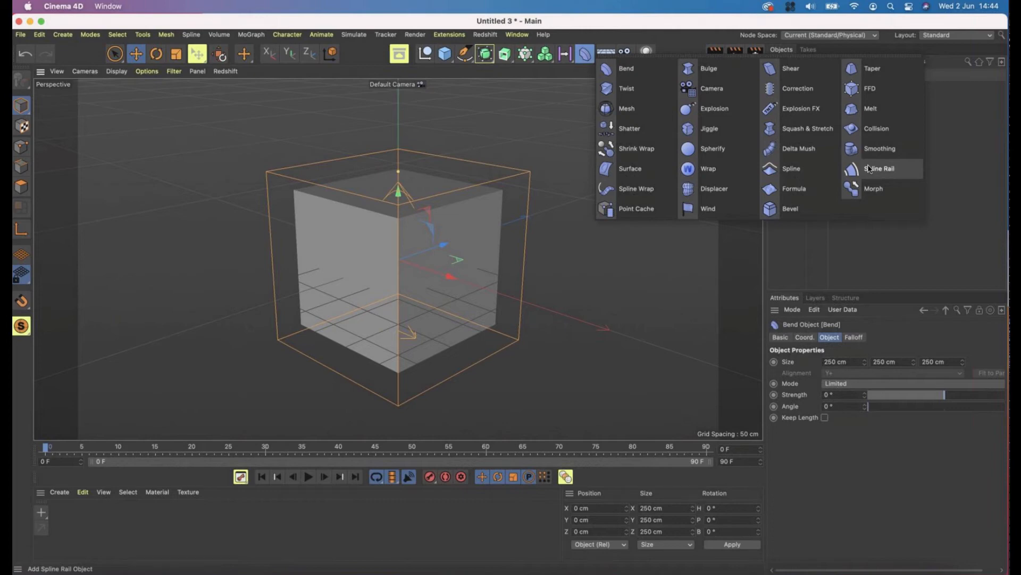
left_click(672, 64)
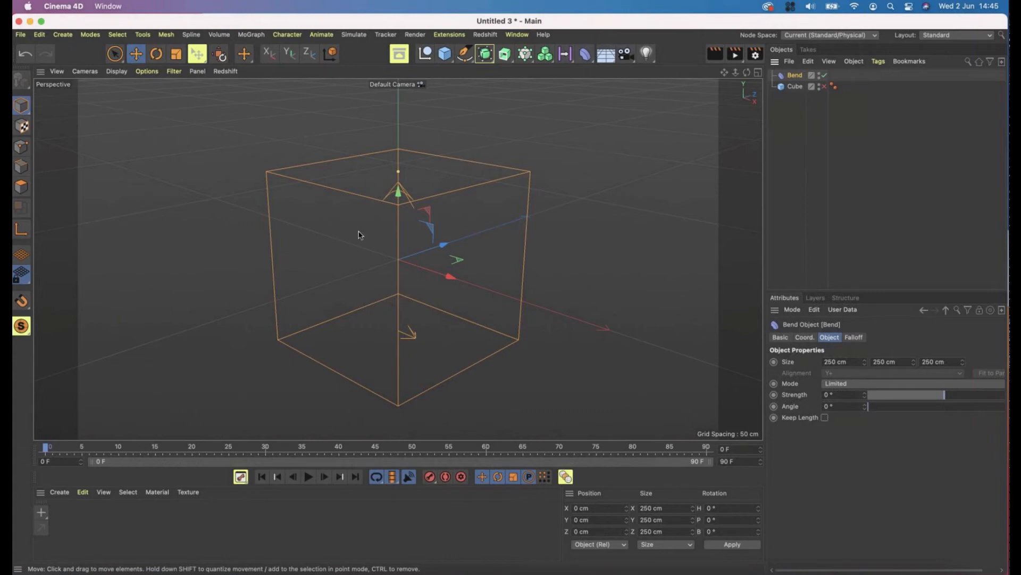
left_click_drag(359, 234, 400, 330, "alt")
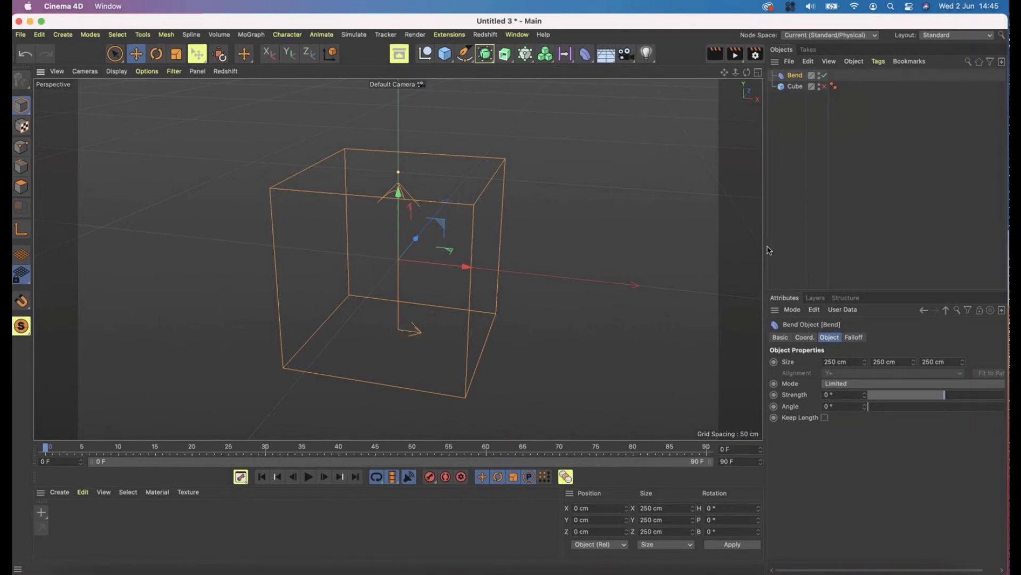
left_click_drag(759, 246, 726, 249)
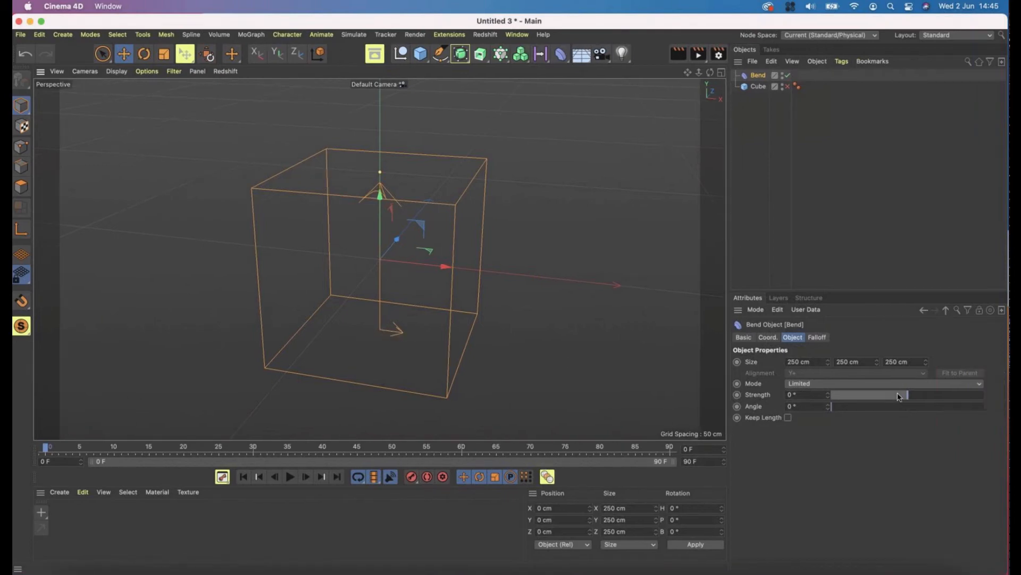
- Set the Bend deformer's strength to 87° and try out its angle, returning it to 0°
left_click(756, 406)
mouse_move(909, 396)
left_mouse_down()
mouse_move(957, 397)
mouse_move(923, 396)
mouse_move(949, 398)
mouse_move(927, 404)
left_mouse_up()
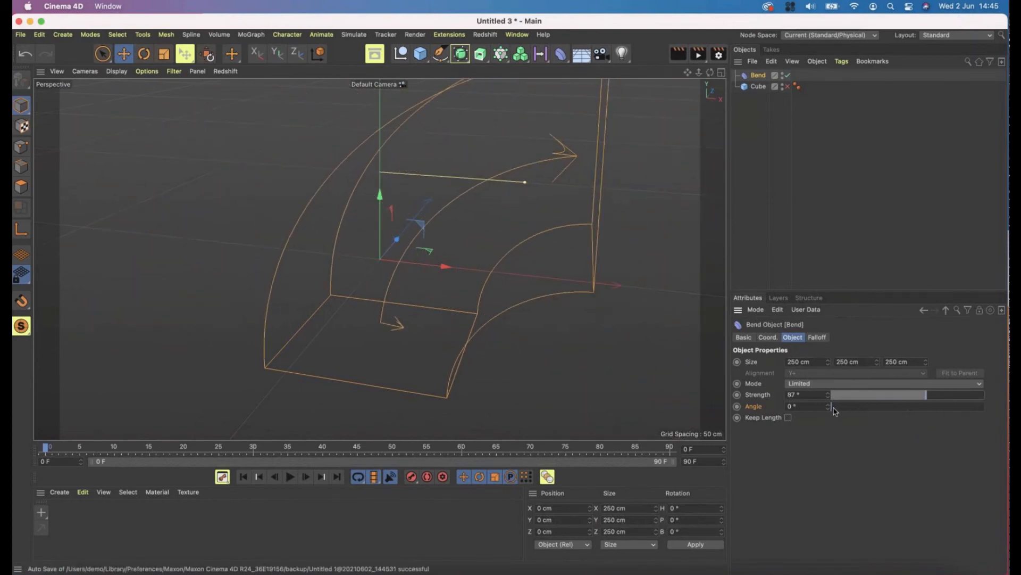
left_click_drag(834, 407, 996, 429)
left_click_drag(900, 425, 765, 410)
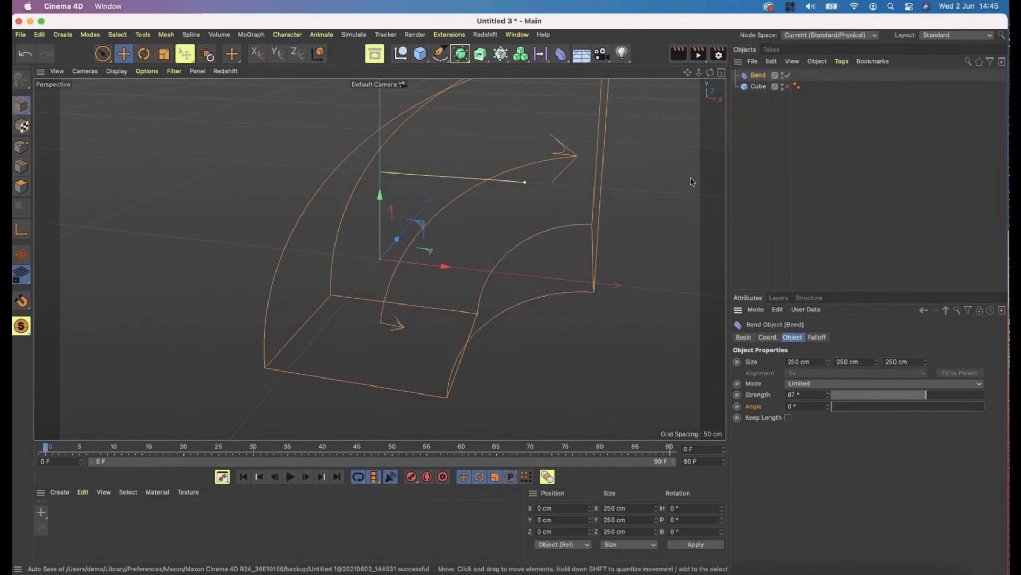
- Replace the Bend deformer with a new default one and re-enable the cube
key("Delete")
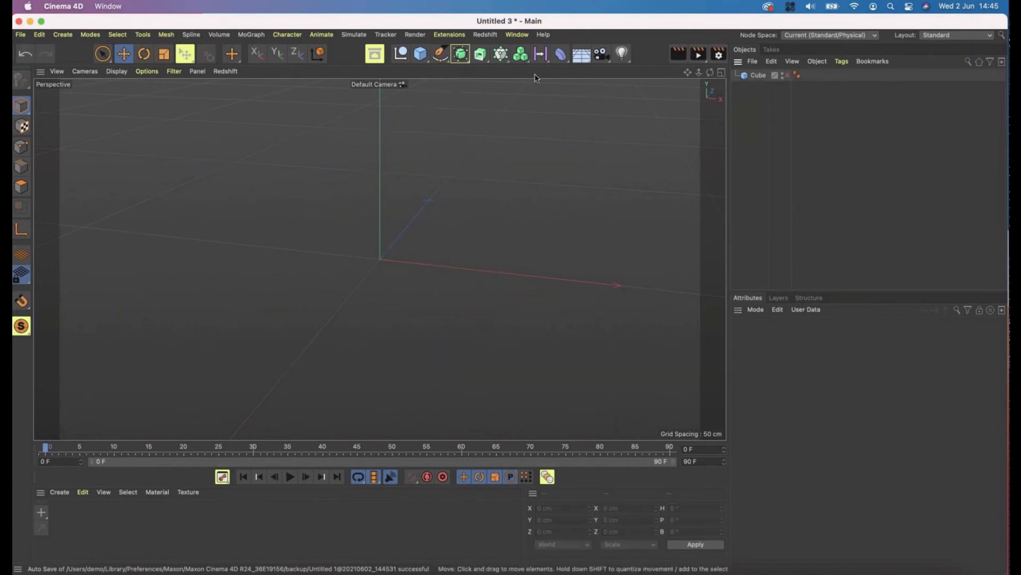
left_click(561, 55)
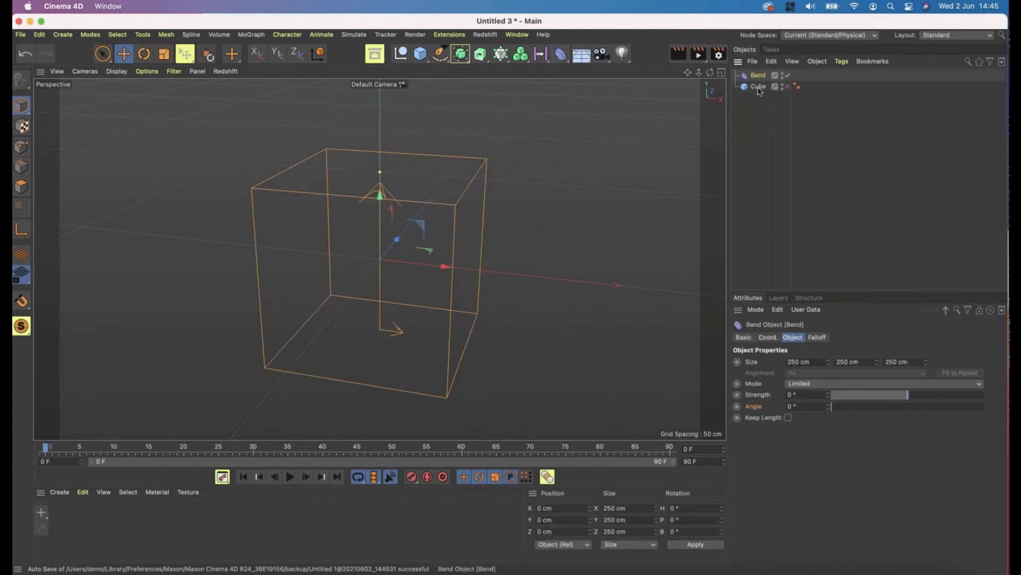
left_click(760, 87)
left_click(787, 86)
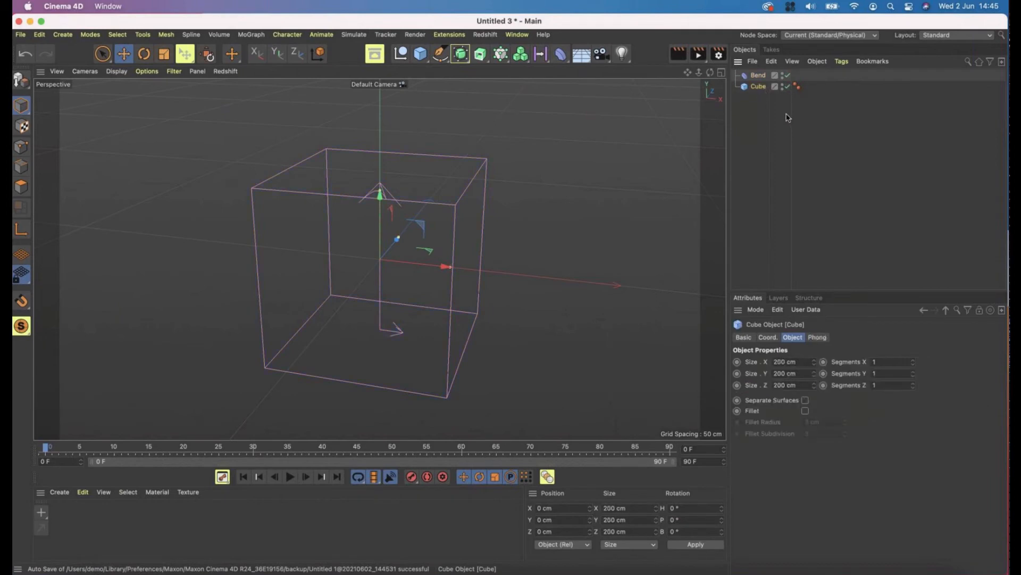
left_click(765, 130)
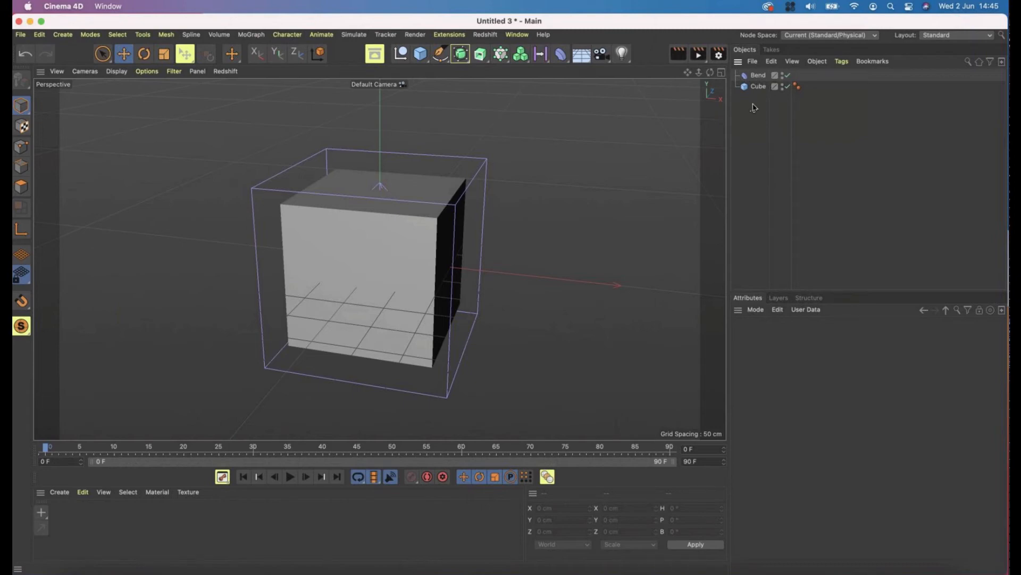
- Try moving the Bend deformer onto and below the cube in the object hierarchy, and undo the change
left_click(757, 77)
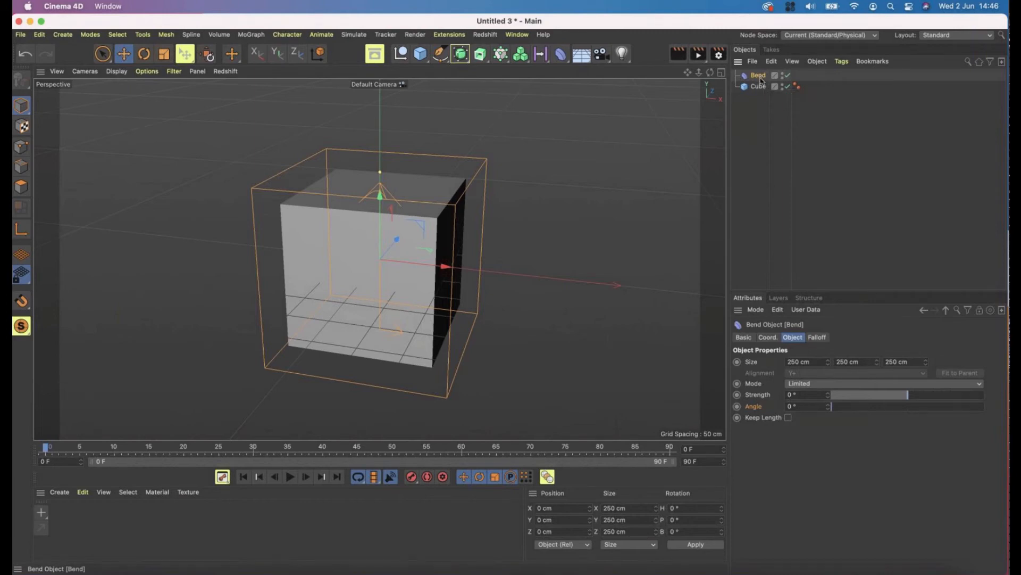
left_click_drag(760, 78, 763, 85)
left_click_drag(761, 83, 761, 178)
left_click_drag(761, 180, 761, 181)
key("super+z")
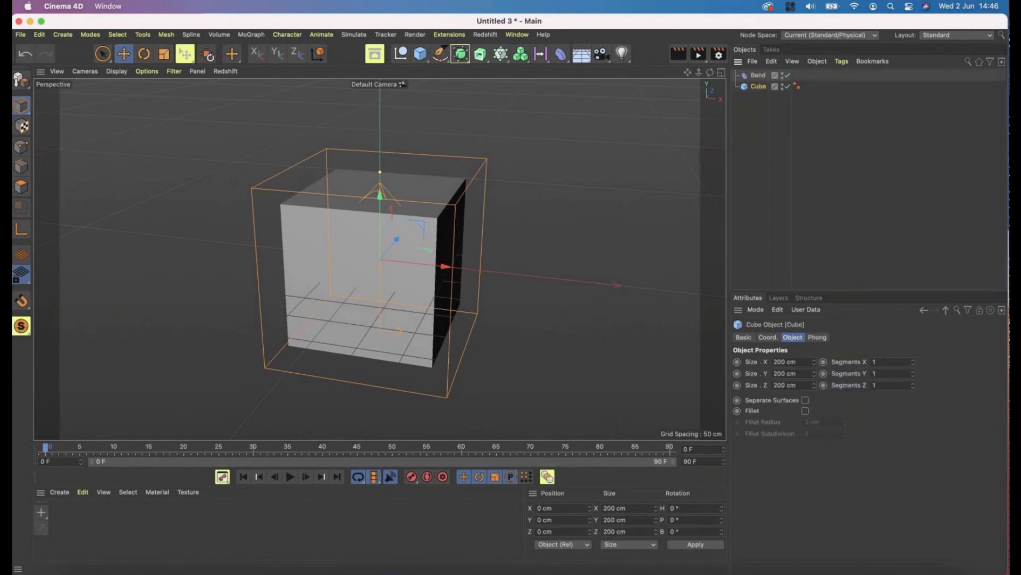
- Make the Bend deformer a child of the cube in the object hierarchy
left_click(758, 77)
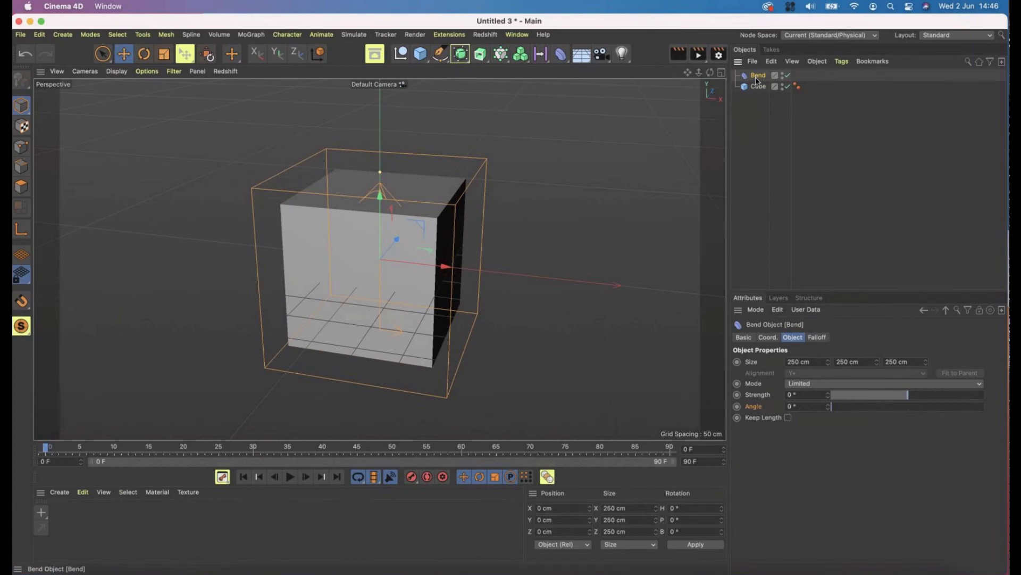
left_click_drag(757, 80, 758, 88)
left_click_drag(757, 88, 758, 88)
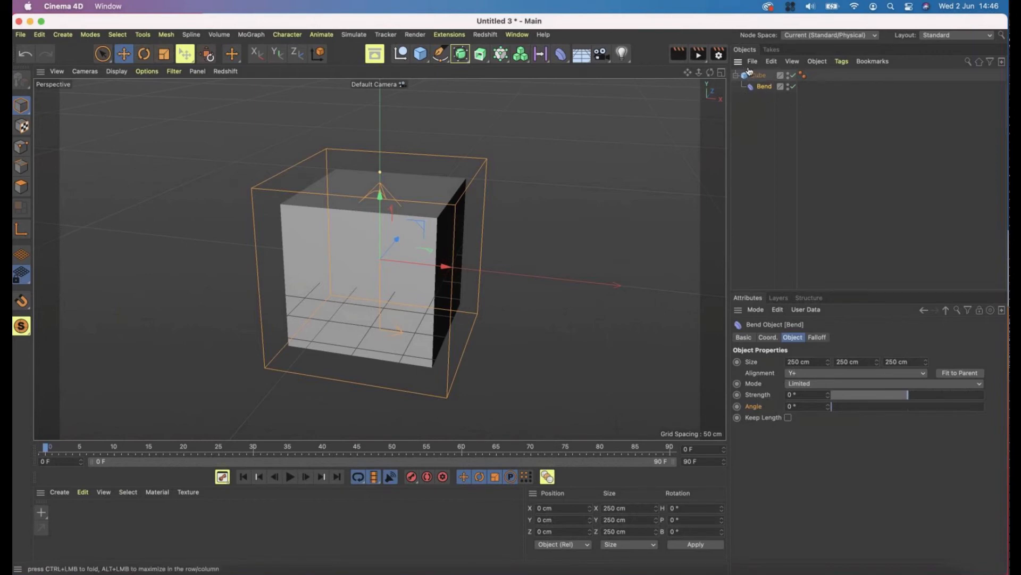
- Stretch the cube into a tall column by setting its Size Y to 600 cm
left_click(751, 76)
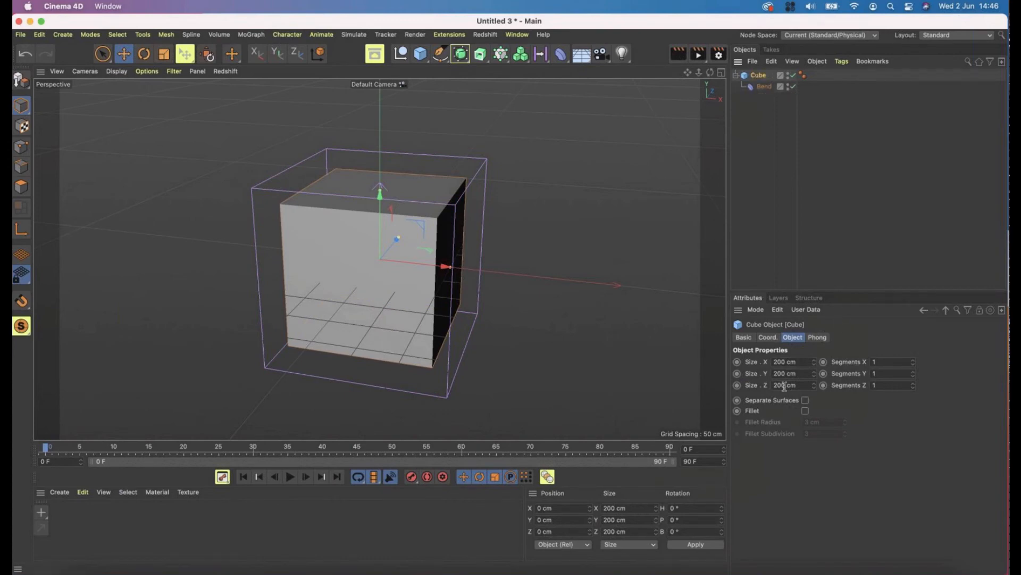
left_click(748, 374)
type("6")
key("Return")
scroll(437, 256, "down", 3)
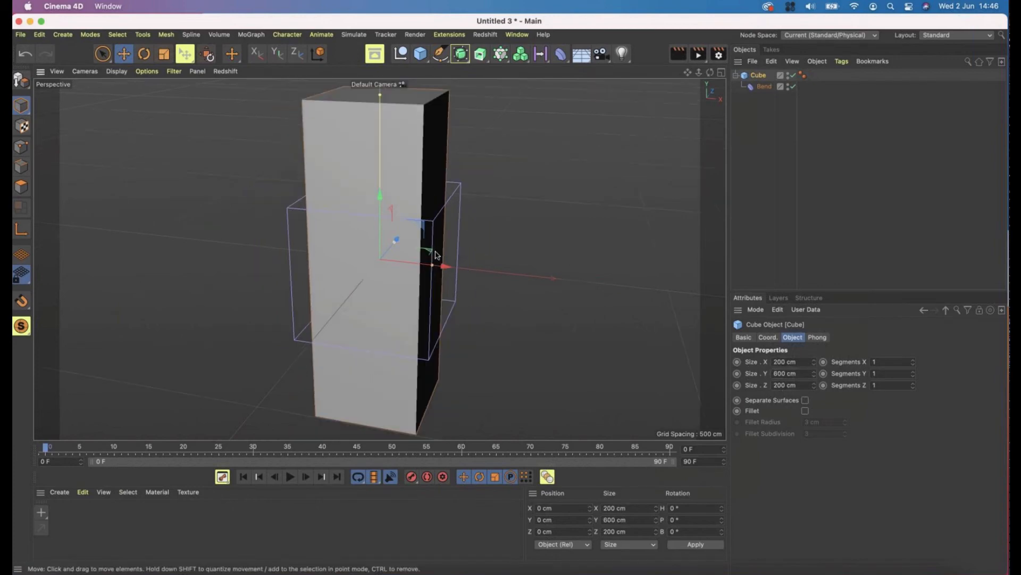
left_click_drag(399, 247, 372, 249, "alt")
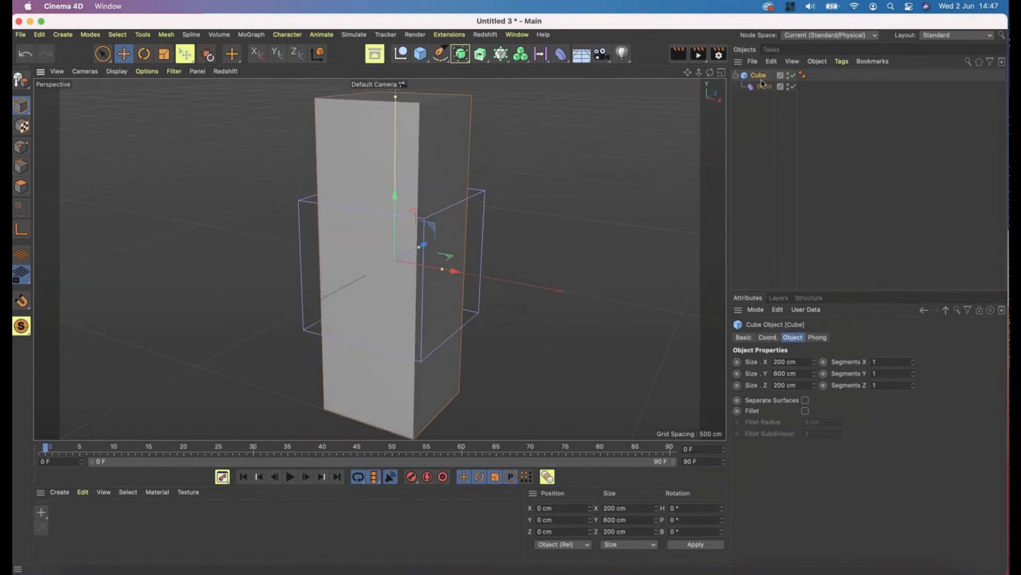
- Set the Bend deformer's strength to 90°
left_click(765, 87)
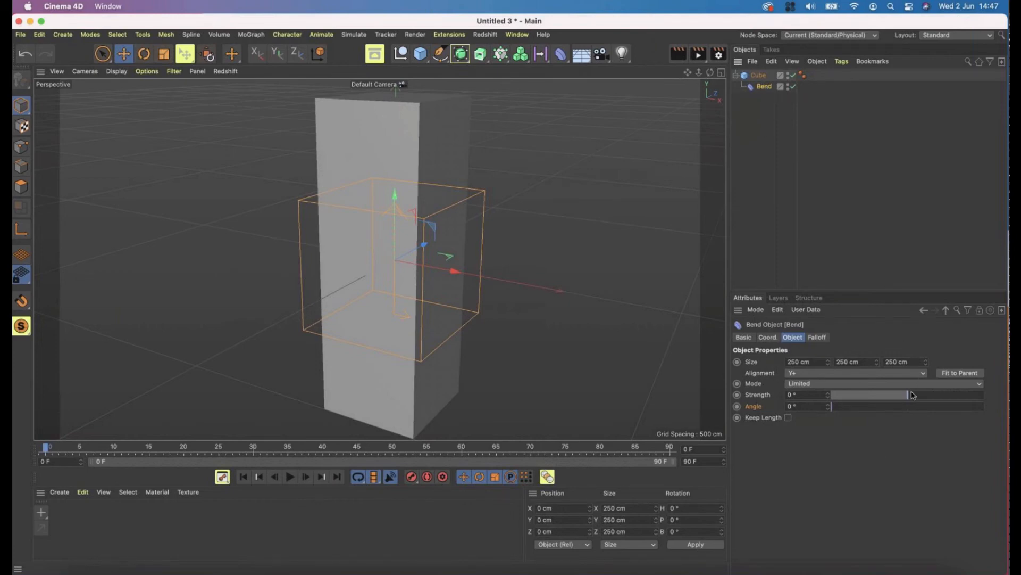
mouse_move(910, 397)
left_mouse_down()
mouse_move(934, 397)
mouse_move(878, 396)
mouse_move(925, 395)
left_mouse_up()
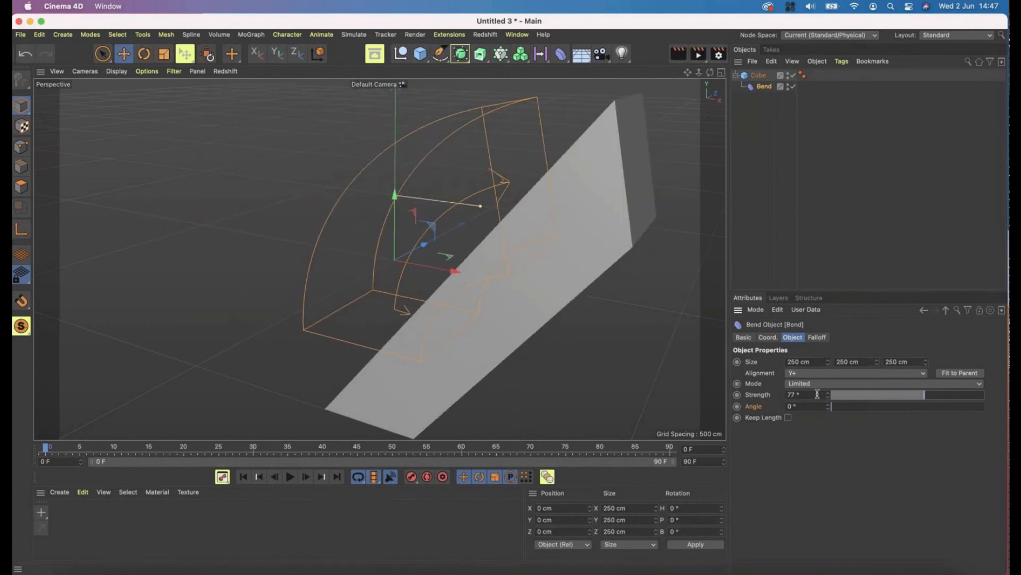
type("90")
key("Return")
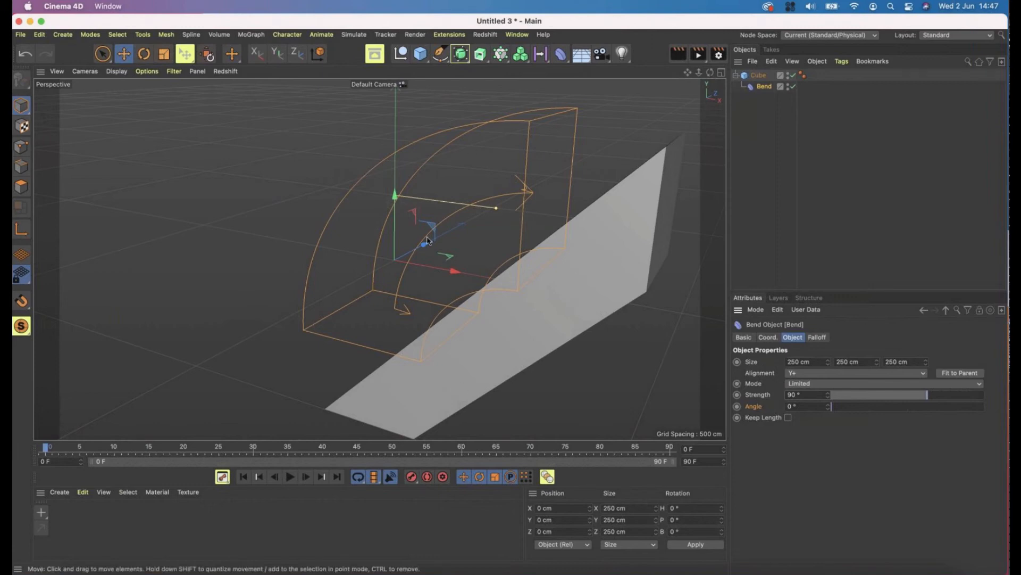
- Switch the viewport display to Gouraud Shading (Lines) to show the bent cube's edges
left_click(115, 72)
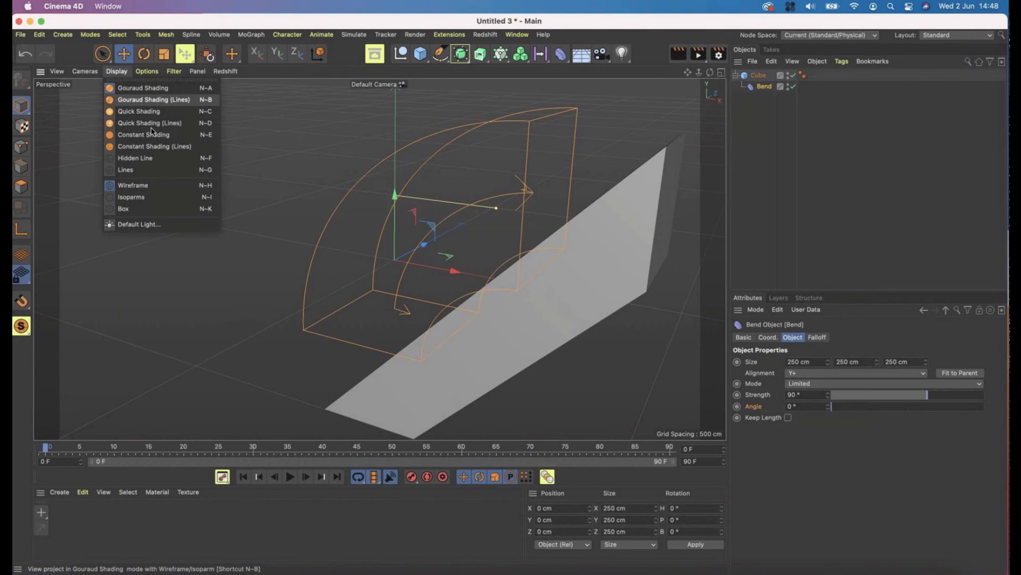
left_click(153, 100)
key("n")
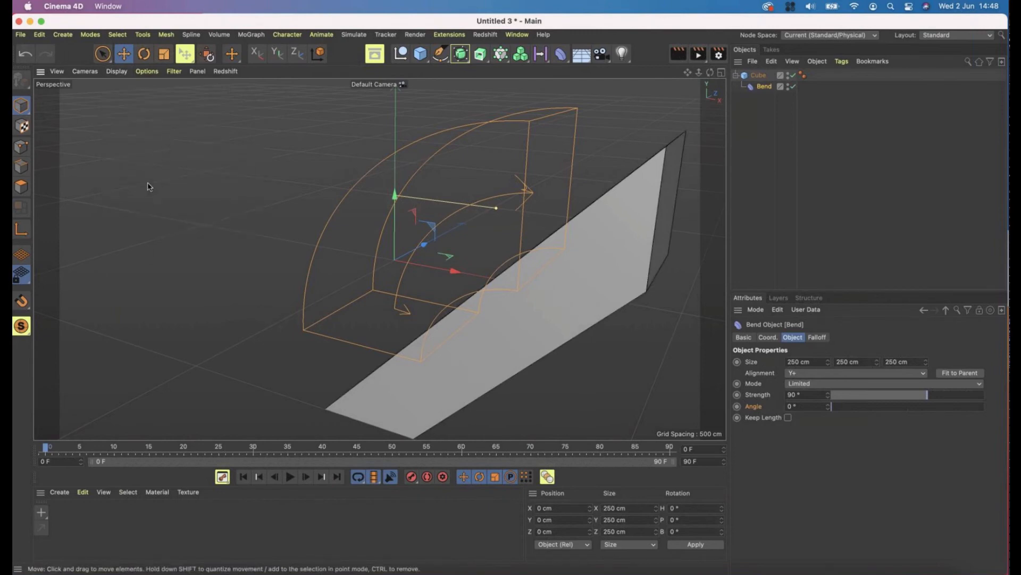
key("n")
key("n")
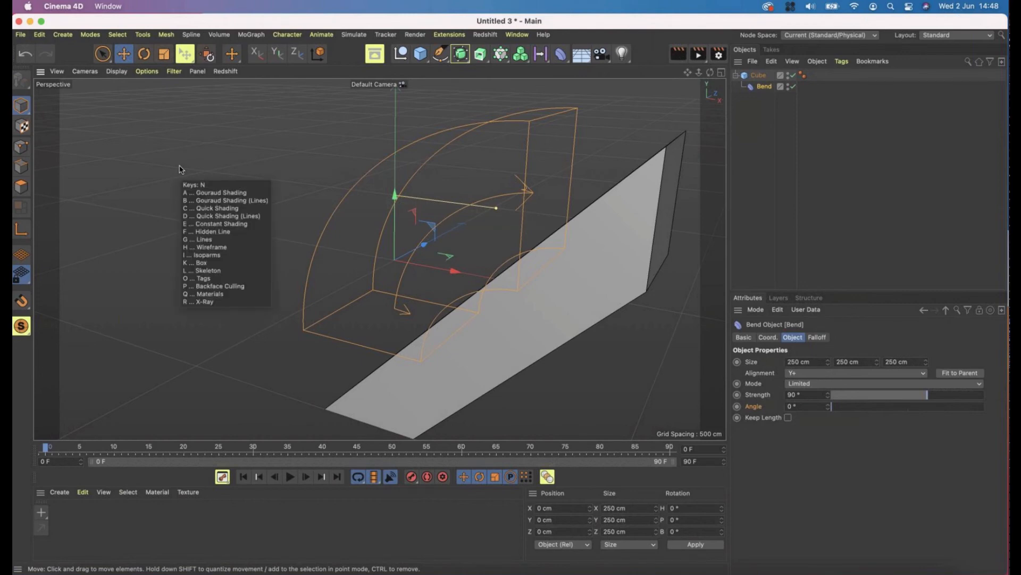
key("b")
mouse_move(623, 262)
left_mouse_down("alt")
mouse_move(522, 218)
mouse_move(667, 261)
mouse_move(668, 315)
mouse_move(417, 164)
mouse_move(495, 217)
mouse_move(441, 207)
mouse_move(506, 221)
mouse_move(515, 195)
left_mouse_up("alt")
middle_click_drag(518, 210, 516, 213, "alt")
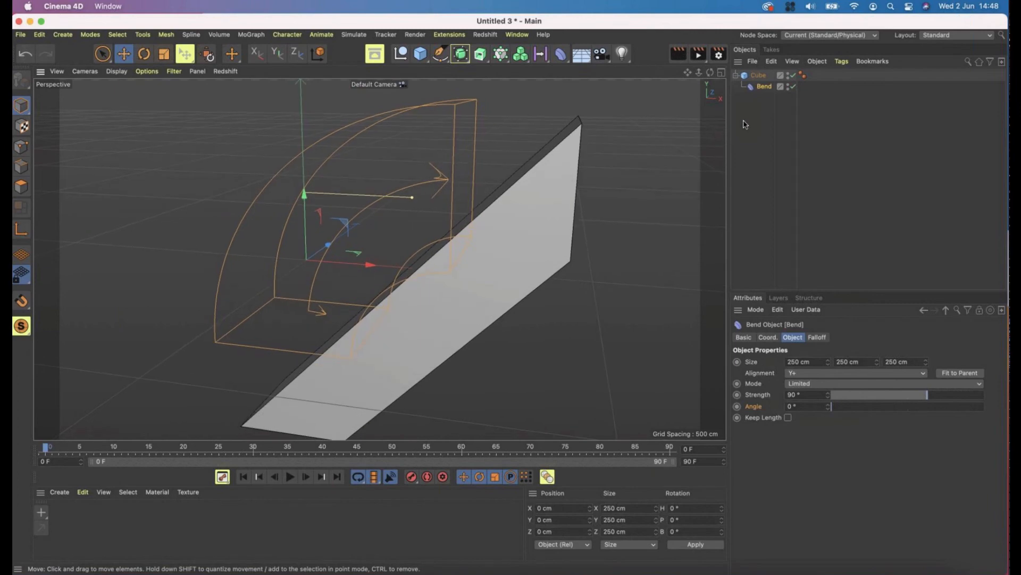
- Increase the cube's Segments Y to 2 and inspect how the column bends
left_click(759, 76)
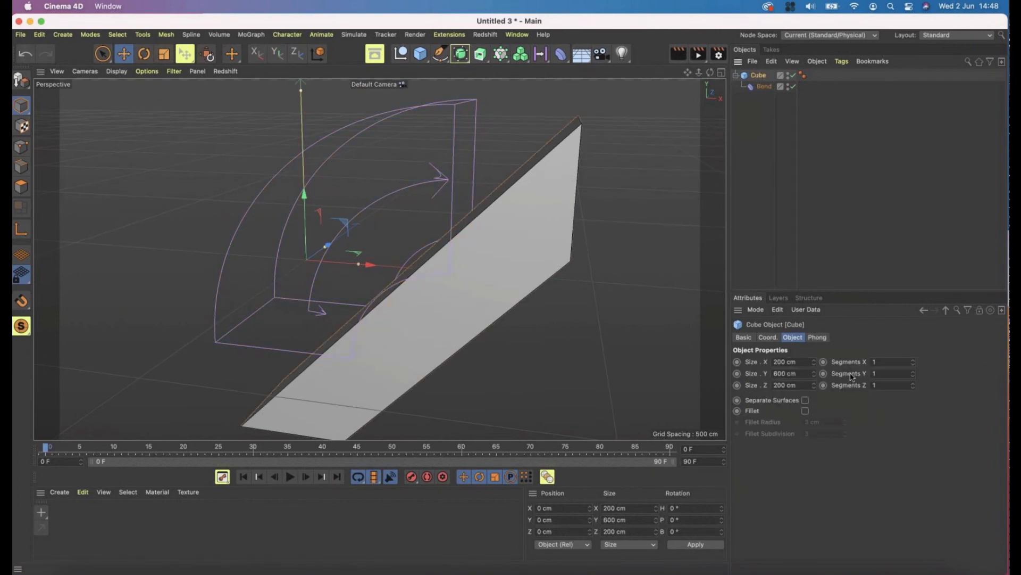
left_click(914, 372)
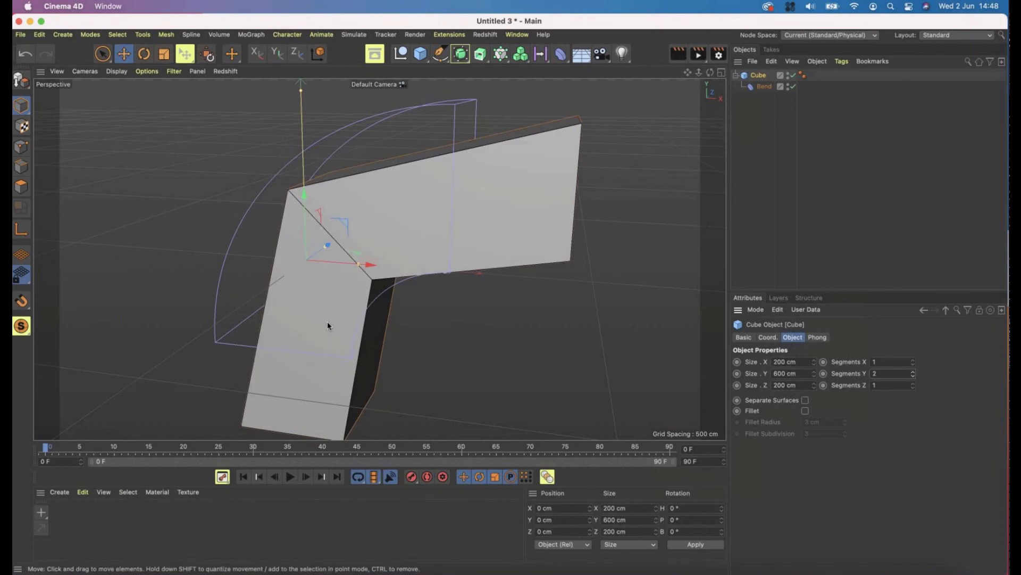
left_click_drag(328, 323, 352, 320, "alt")
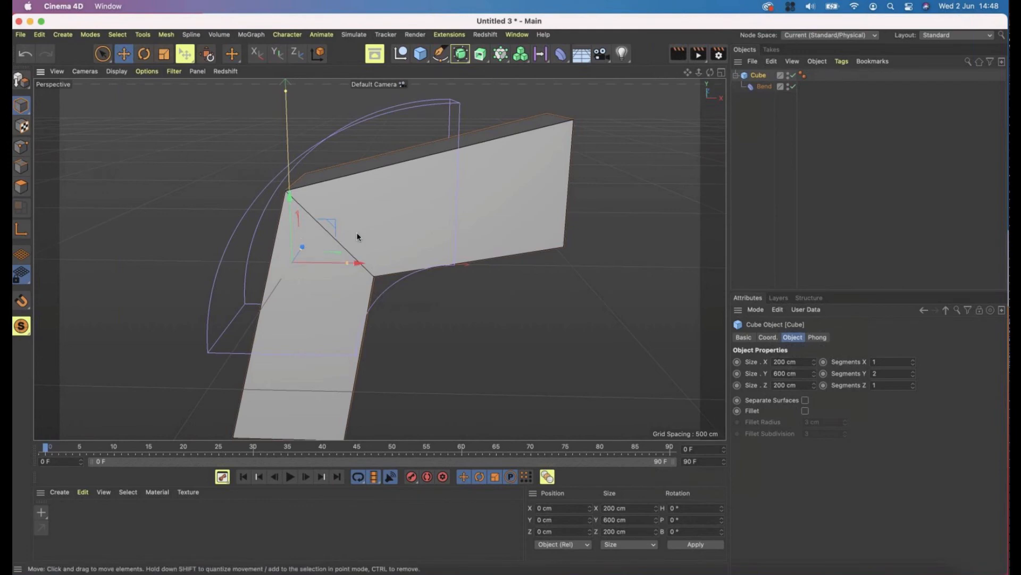
left_click_drag(356, 233, 362, 213, "alt")
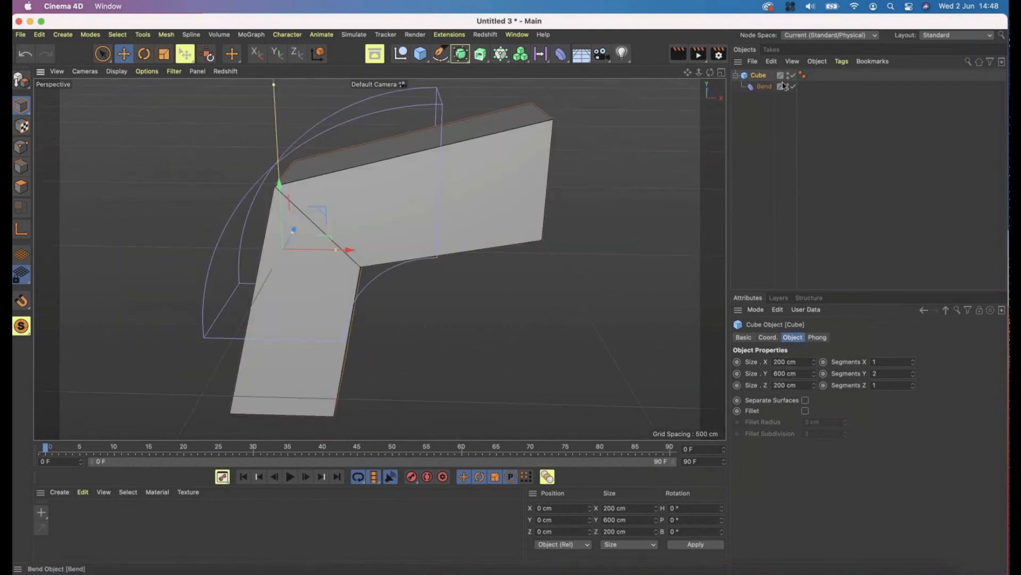
- Set the cube's Segments Y to 3 with the Bend deformer temporarily disabled, and re-enable the Bend
left_click(793, 86)
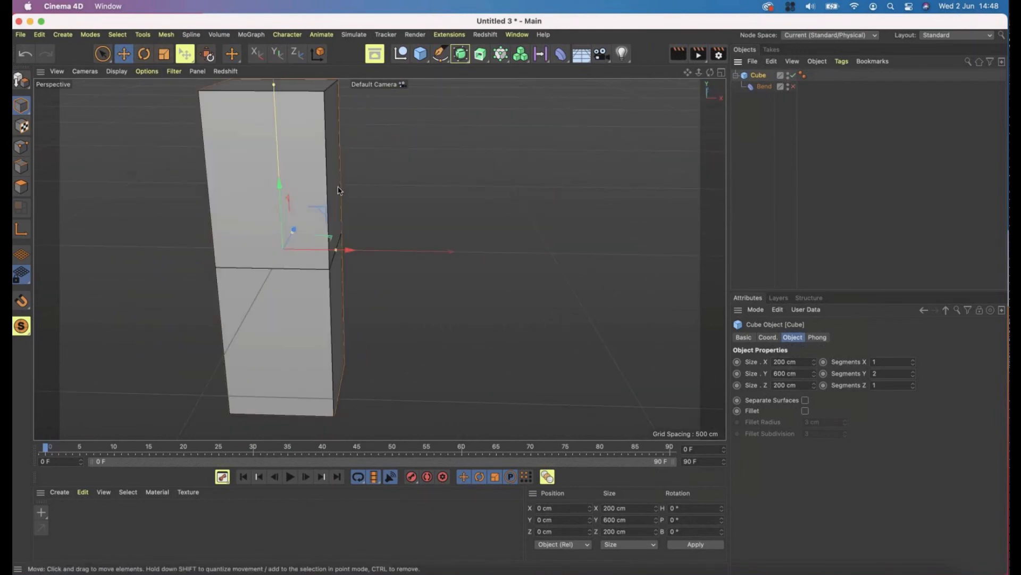
mouse_move(239, 136)
left_mouse_down("alt")
mouse_move(134, 137)
mouse_move(104, 153)
mouse_move(247, 153)
mouse_move(234, 176)
mouse_move(244, 185)
mouse_move(224, 129)
left_mouse_up("alt")
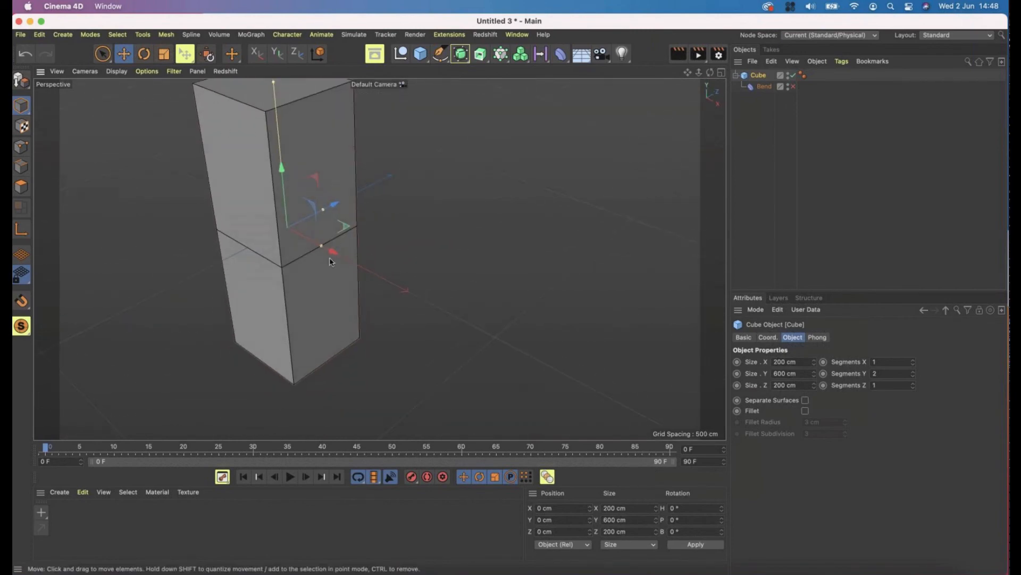
left_click(913, 372)
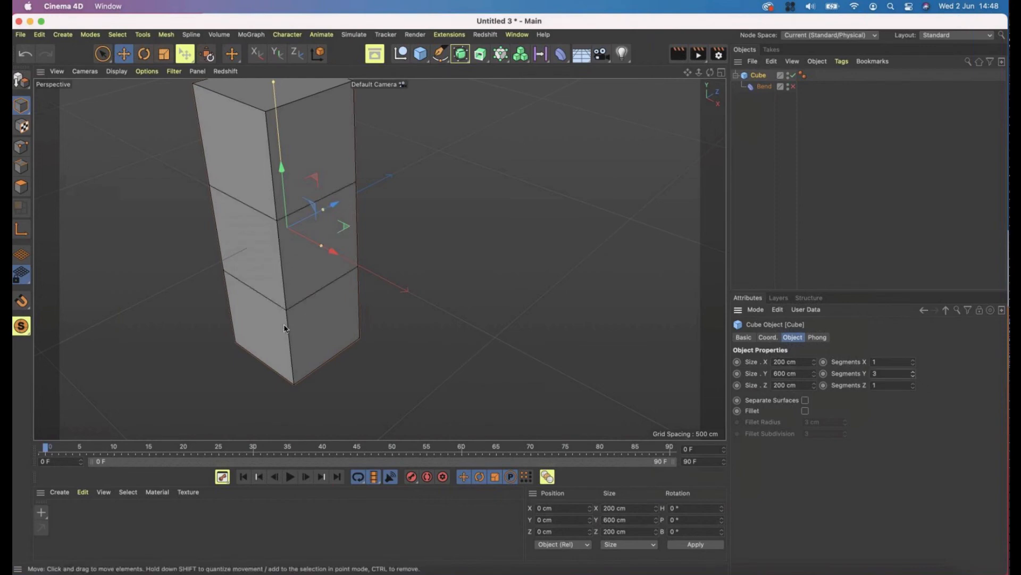
left_click(793, 86)
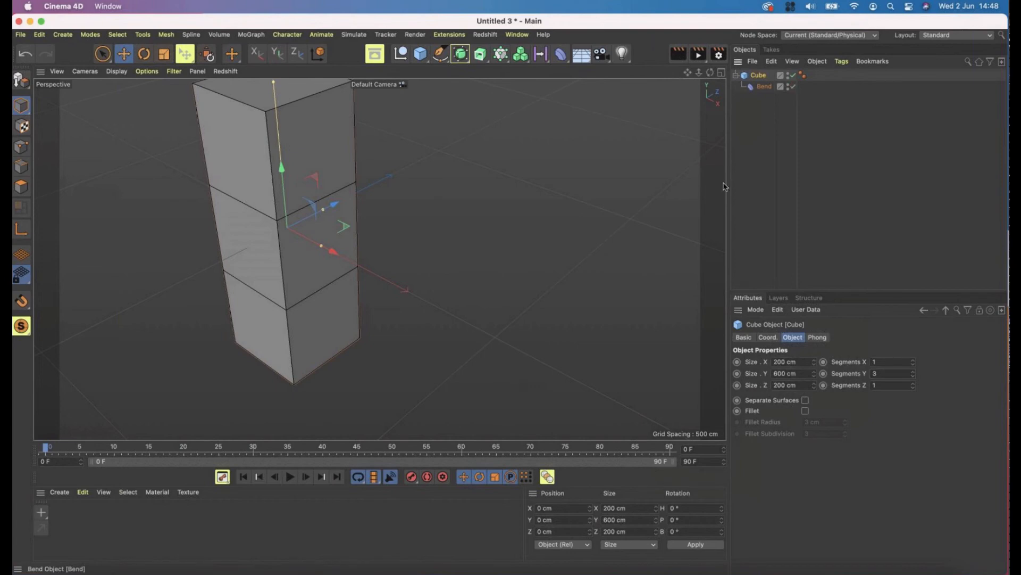
left_click_drag(345, 190, 420, 180, "alt")
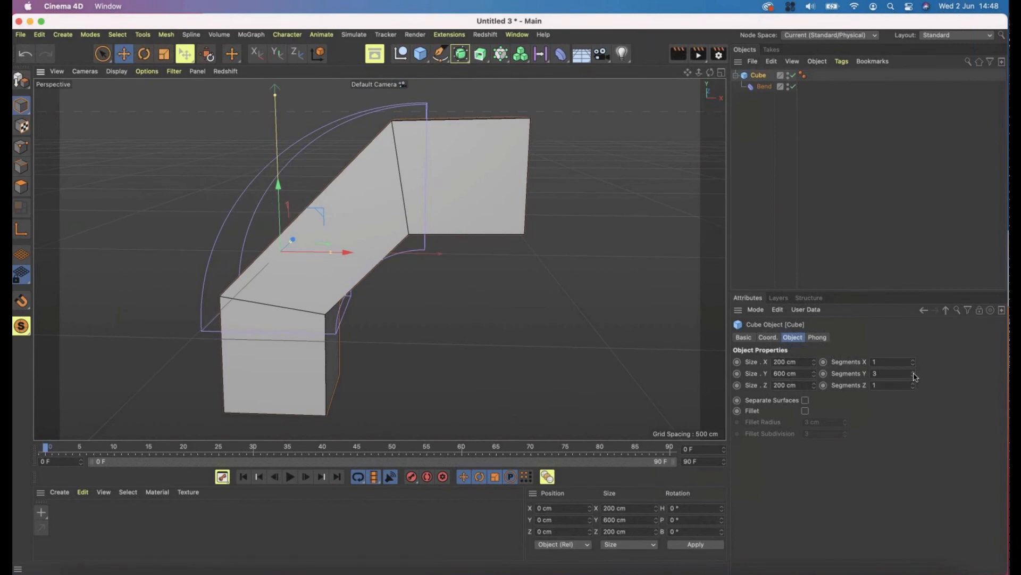
- Increase the cube's Segments Y to 66 to smooth the bent column
left_click_drag(914, 375, 914, 372)
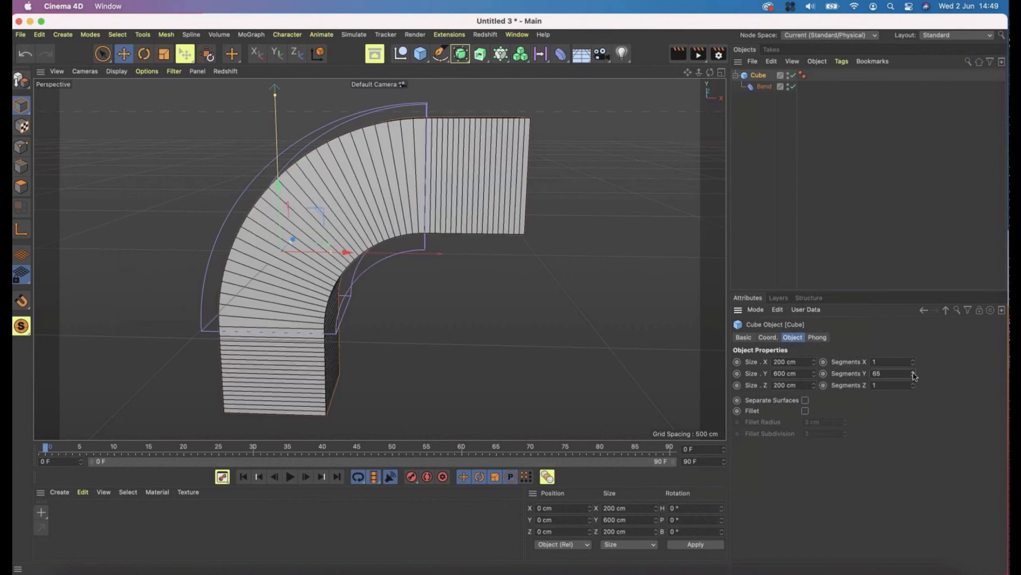
left_click(914, 376)
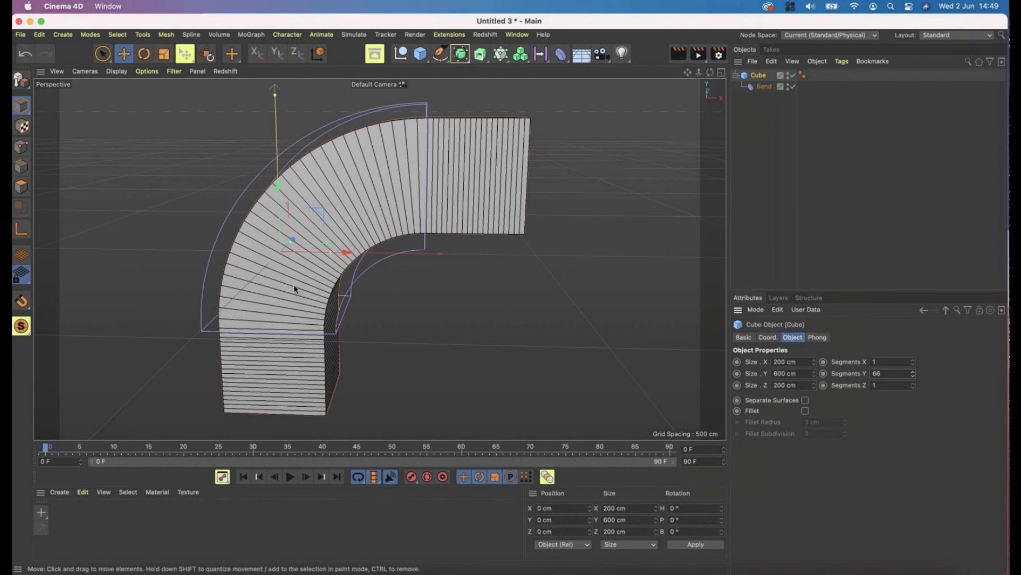
left_click_drag(307, 288, 511, 171, "alt")
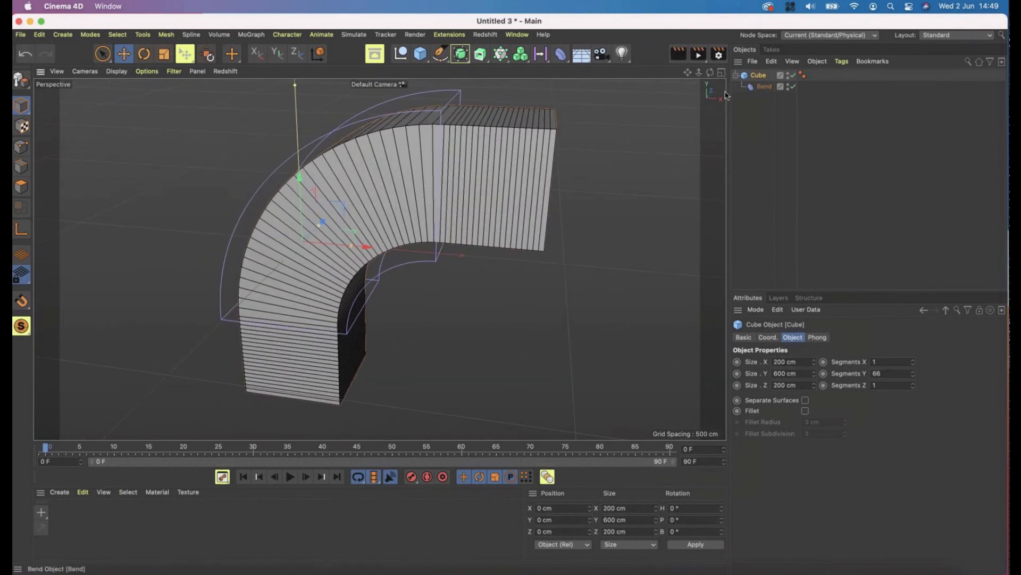
- Adjust the Bend deformer to about 88.8° strength and 1.1° angle, and switch the viewport to Gouraud Shading without lines
left_click(765, 86)
mouse_move(400, 189)
left_mouse_down()
mouse_move(270, 187)
mouse_move(424, 166)
mouse_move(414, 192)
mouse_move(212, 155)
mouse_move(193, 168)
mouse_move(337, 210)
mouse_move(319, 224)
mouse_move(400, 183)
left_mouse_up()
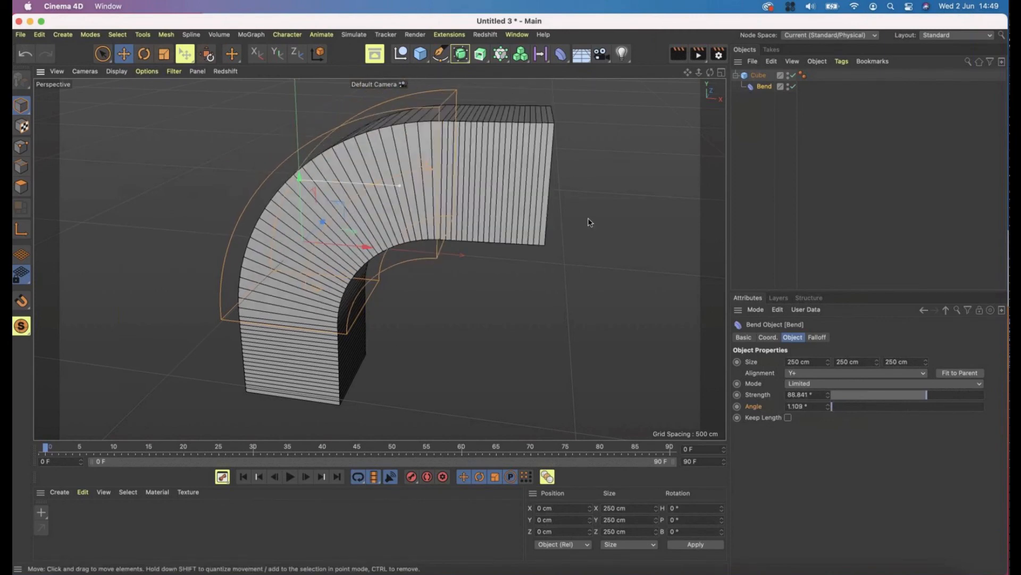
key("n")
key("a")
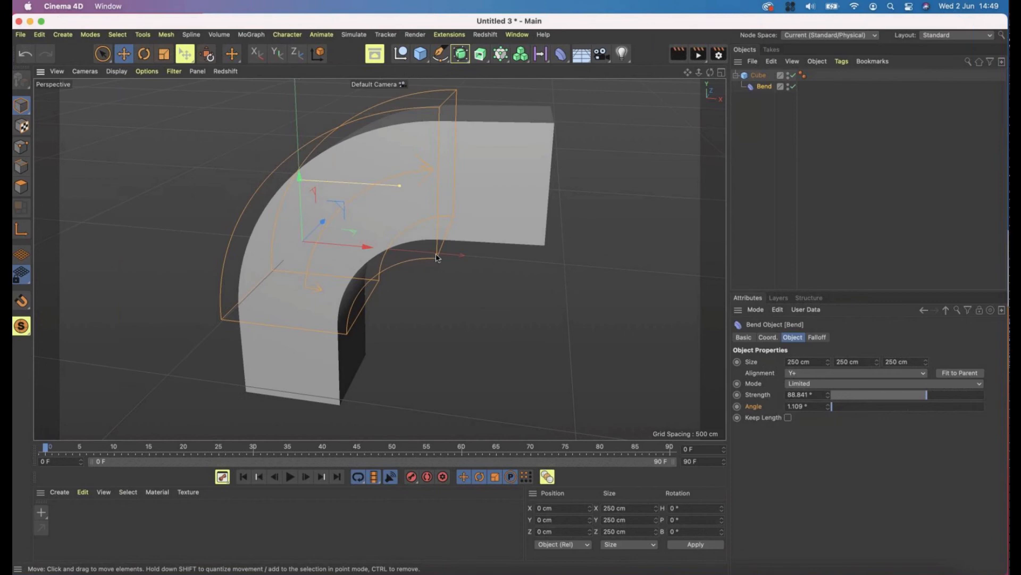
left_click_drag(437, 242, 463, 192, "alt")
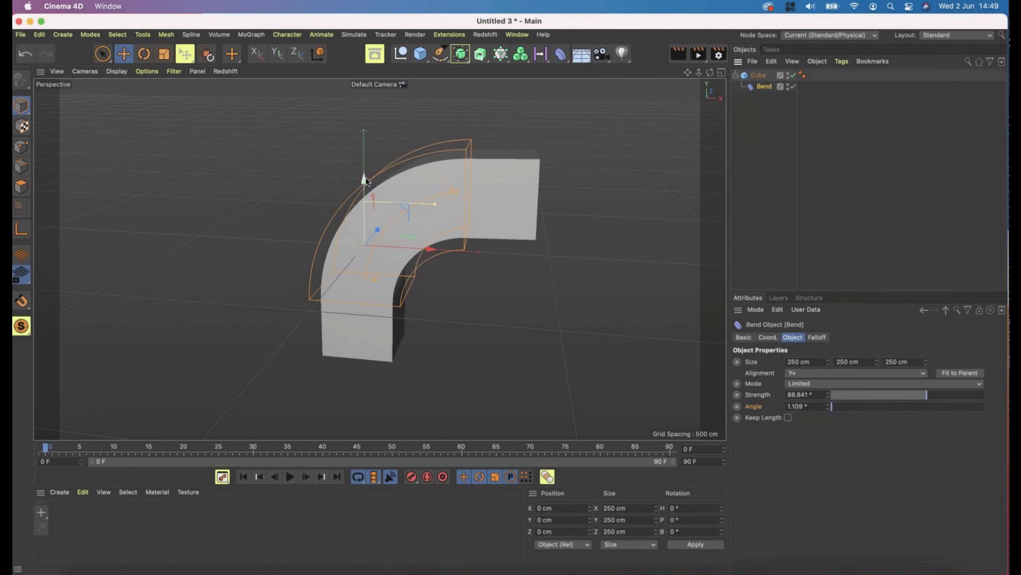
- Move the Bend deformer up the column along Y to about 26 cm
left_click_drag(365, 162, 310, 172)
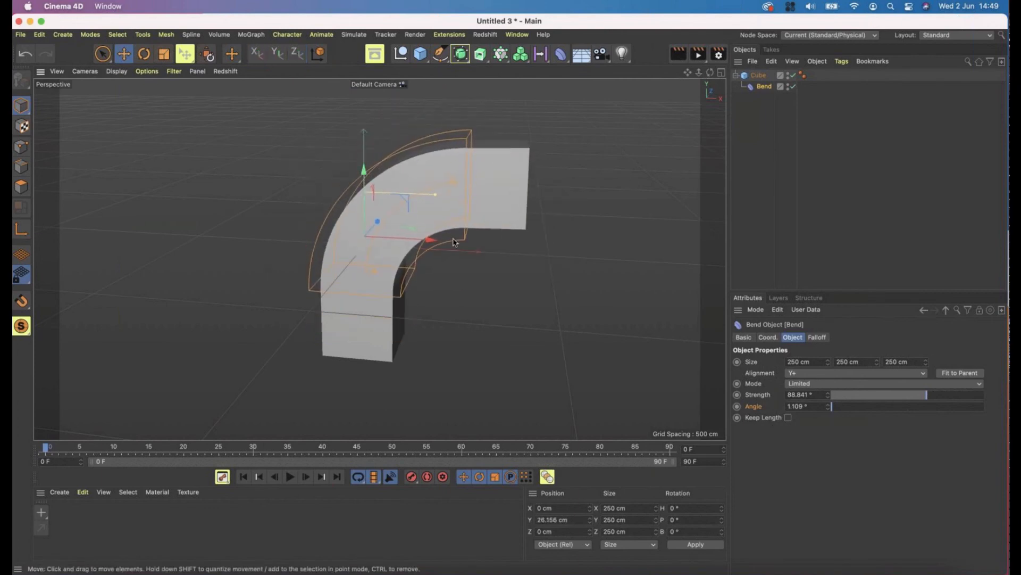
left_click_drag(413, 178, 456, 198, "alt")
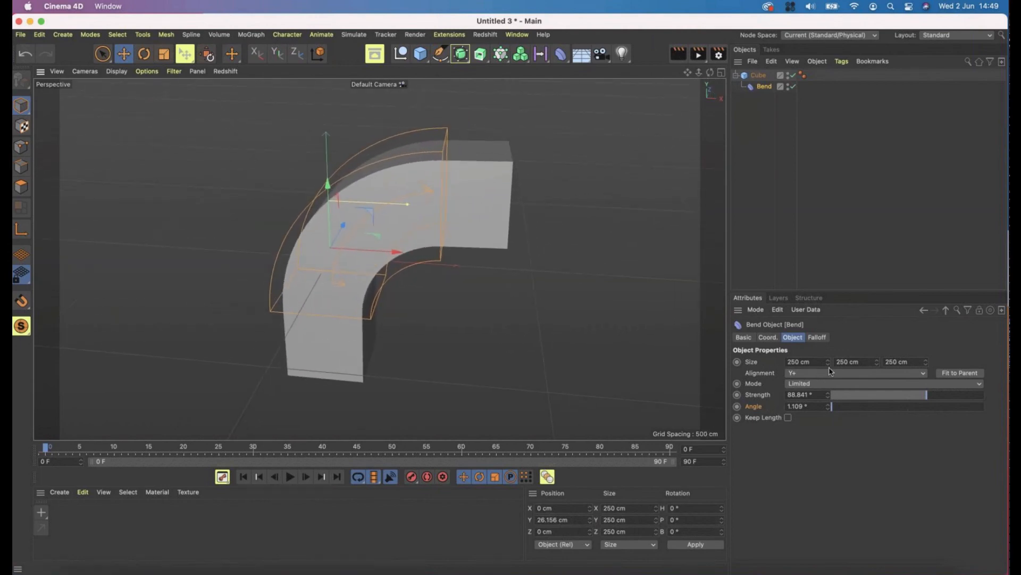
- Try the Bend deformer's Unlimited mode on the column and return the mode to Limited
left_click(809, 384)
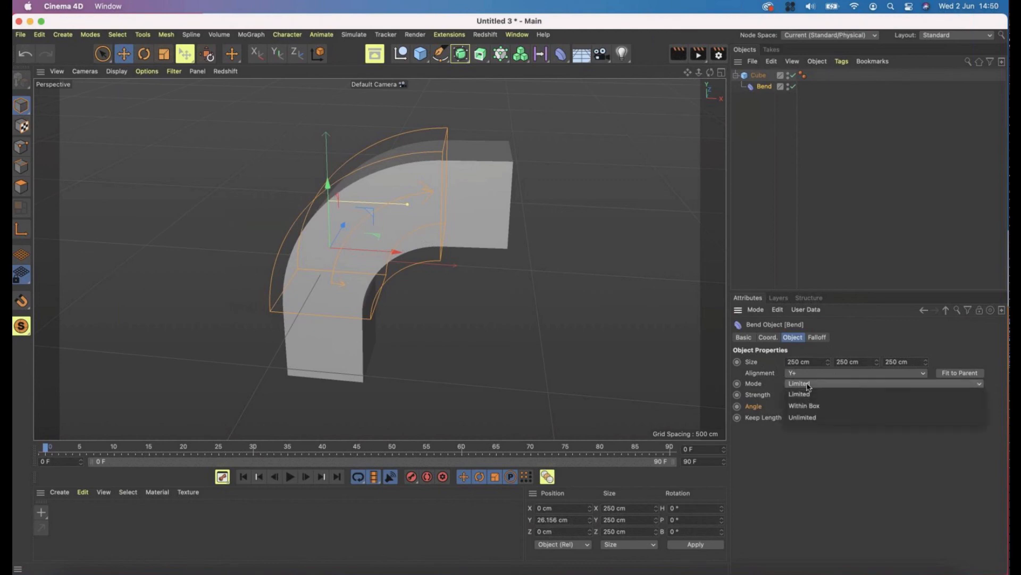
left_click(809, 418)
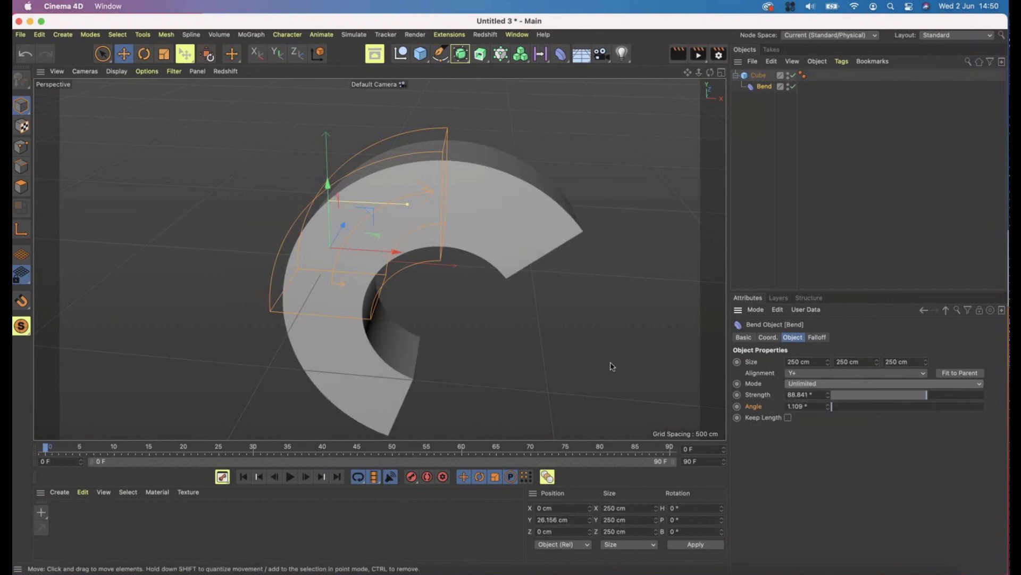
left_click_drag(354, 251, 332, 212, "alt")
key("super+z")
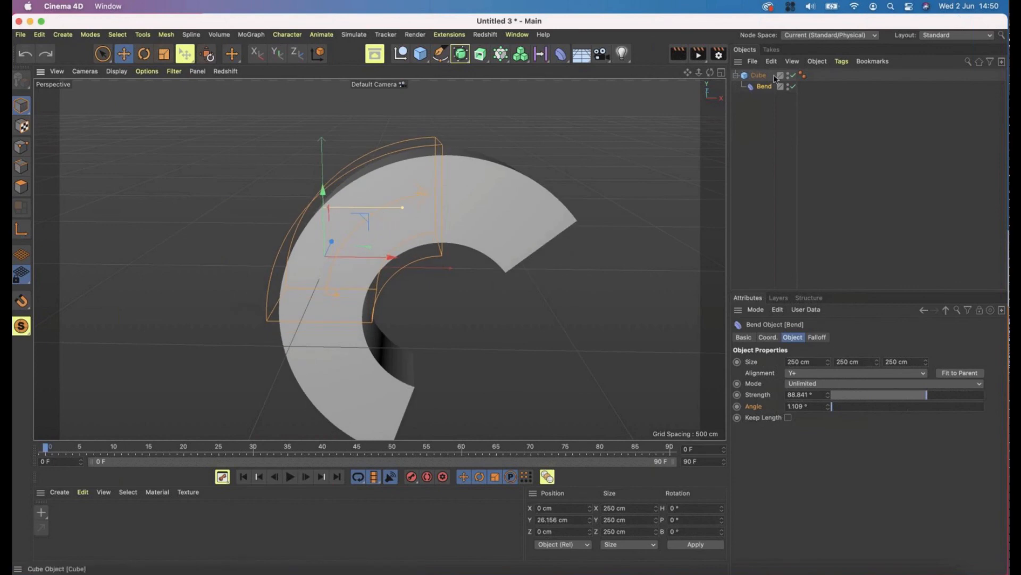
left_click(831, 382)
left_click(831, 382)
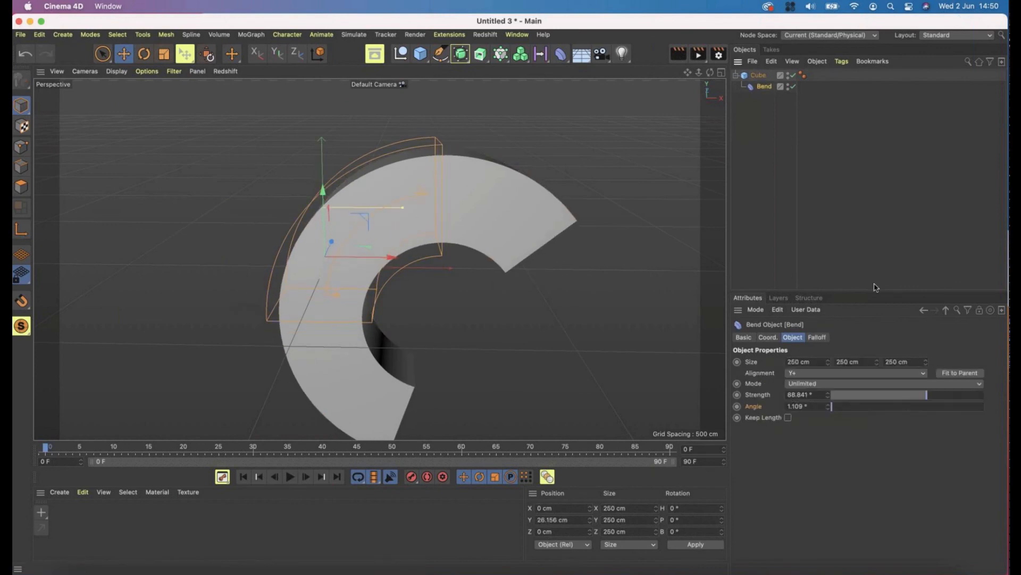
left_click(829, 388)
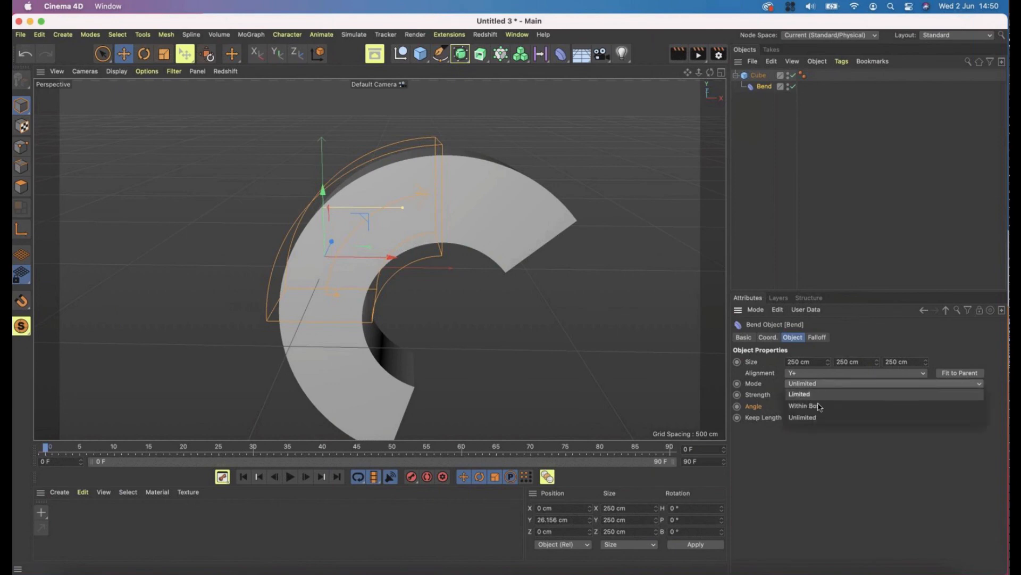
left_click(800, 394)
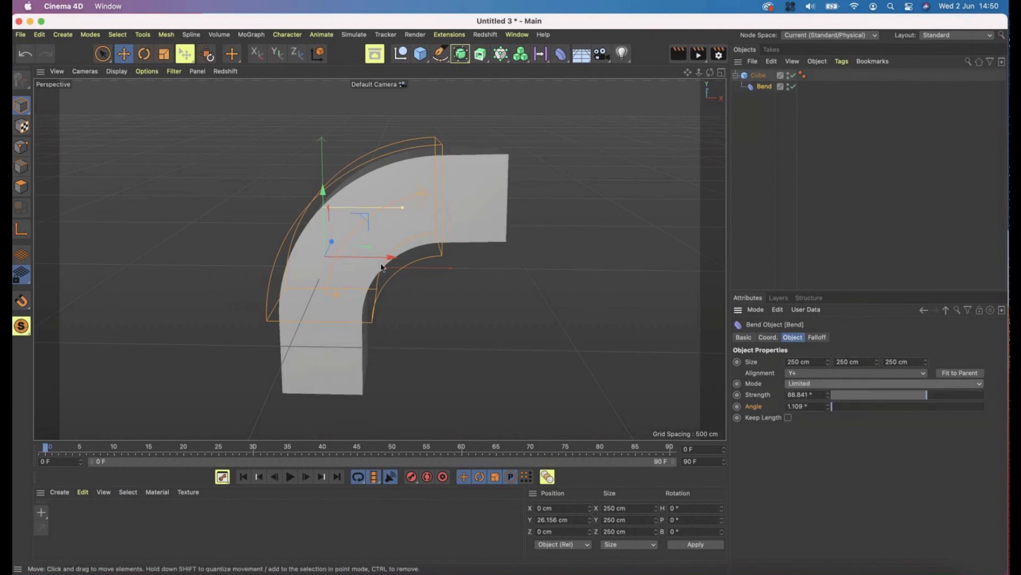
- Disable the Bend deformer to straighten the column
left_click(793, 86)
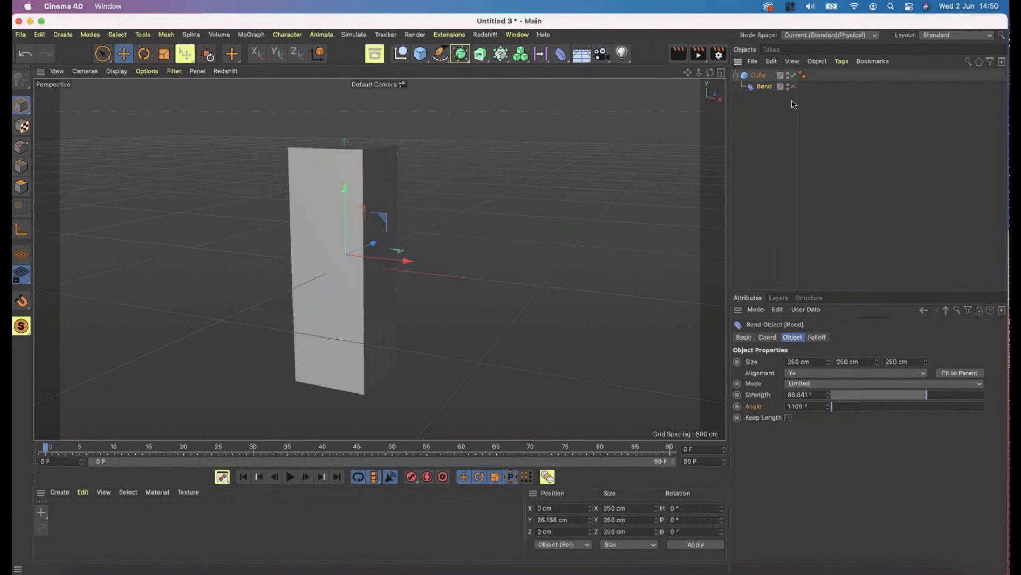
mouse_move(317, 228)
left_mouse_down("alt")
mouse_move(364, 226)
mouse_move(325, 242)
left_mouse_up("alt")
left_click_drag(455, 156, 479, 155, "alt")
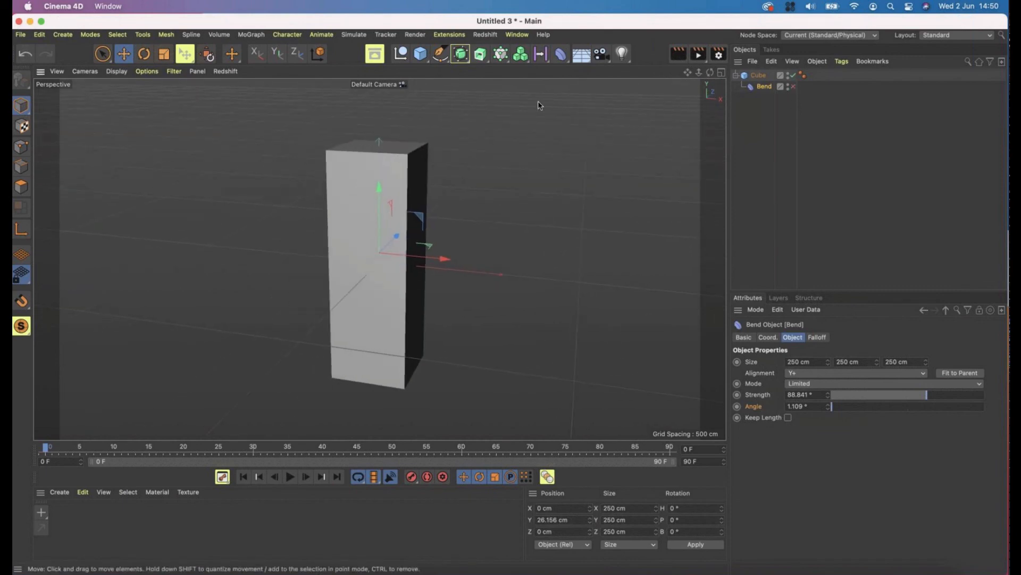
- Add a Twist deformer and make it a child of the Cube, placed above the Bend
left_click(561, 53)
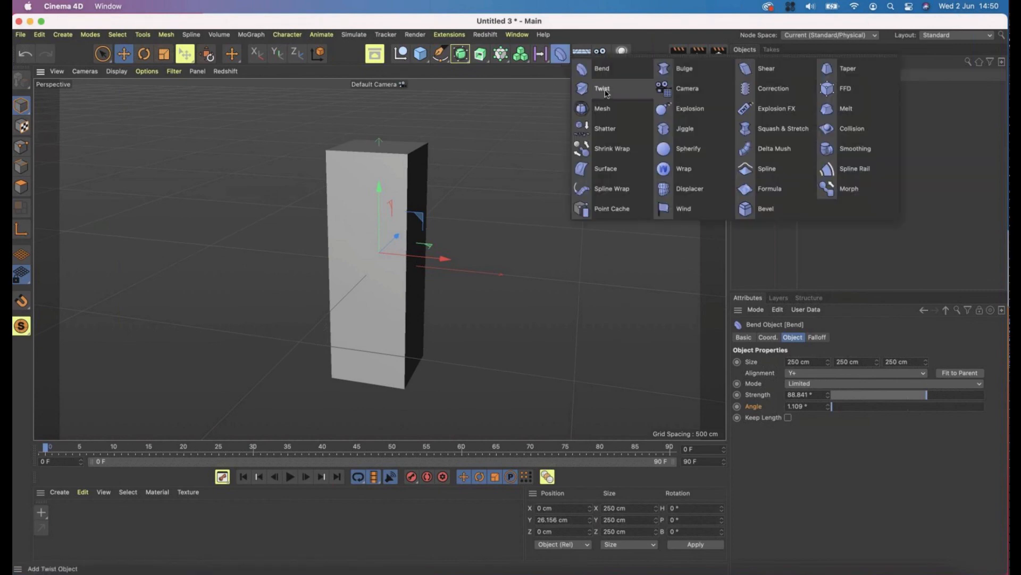
left_click(601, 88)
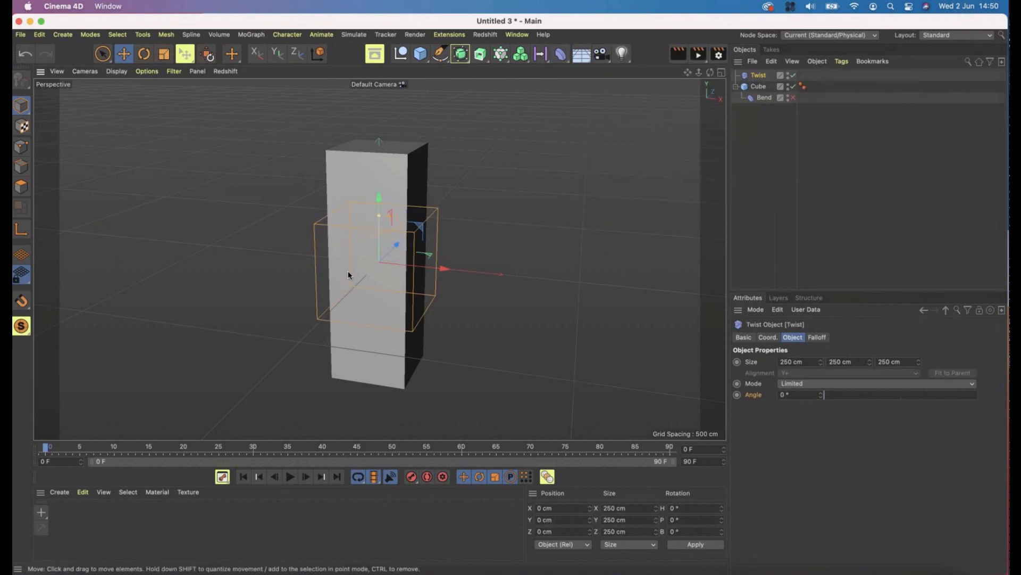
scroll(355, 265, "up", 4)
left_click_drag(355, 265, 366, 188, "alt")
left_click_drag(367, 264, 226, 237, "alt")
left_click_drag(413, 197, 432, 176, "alt")
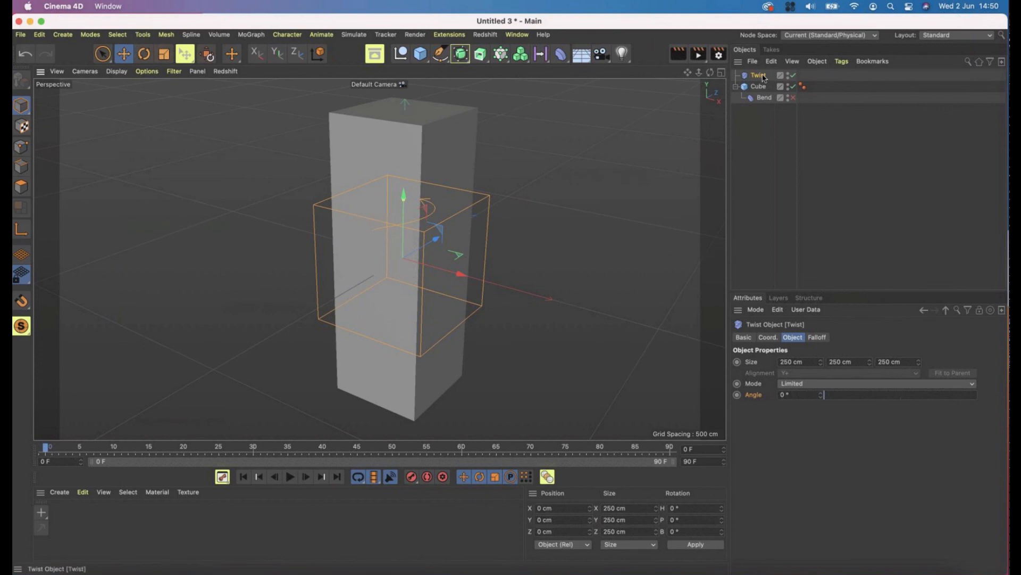
left_click_drag(764, 77, 763, 94)
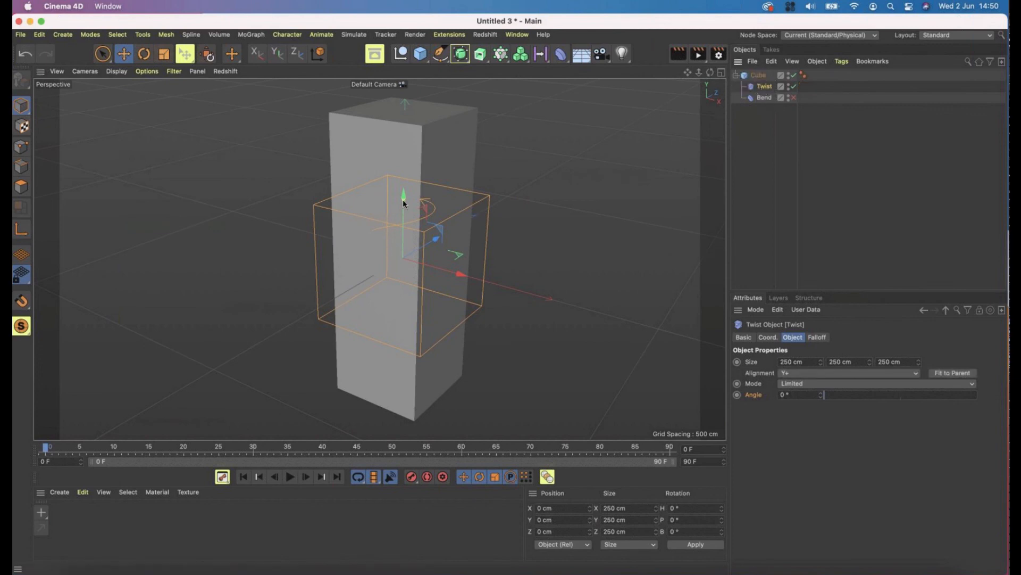
- Twist the middle of the column by about -180° with the Twist deformer's handle
left_click_drag(403, 199, 328, 203)
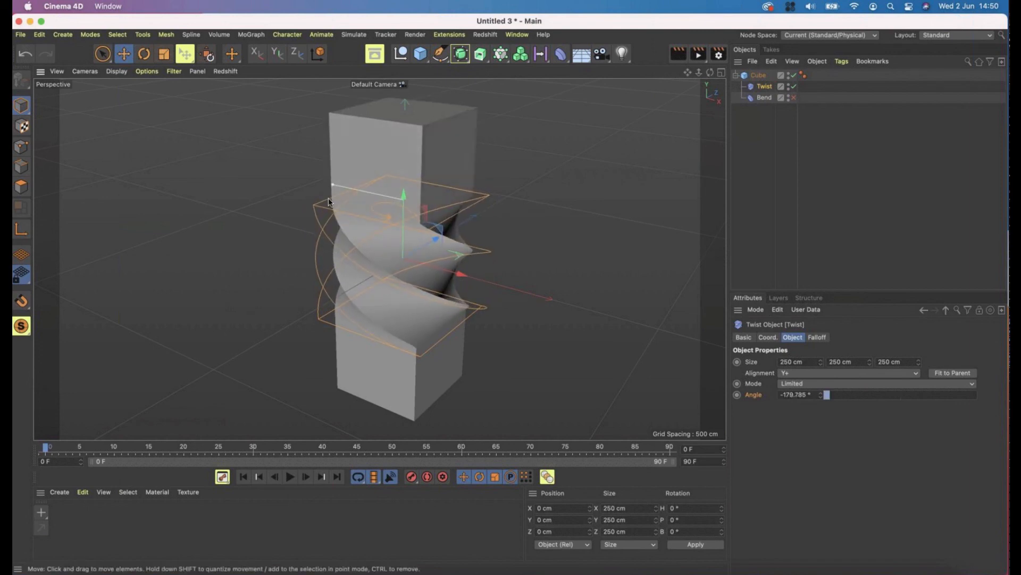
left_click_drag(424, 249, 420, 231, "alt")
middle_click_drag(688, 350, 665, 321, "alt")
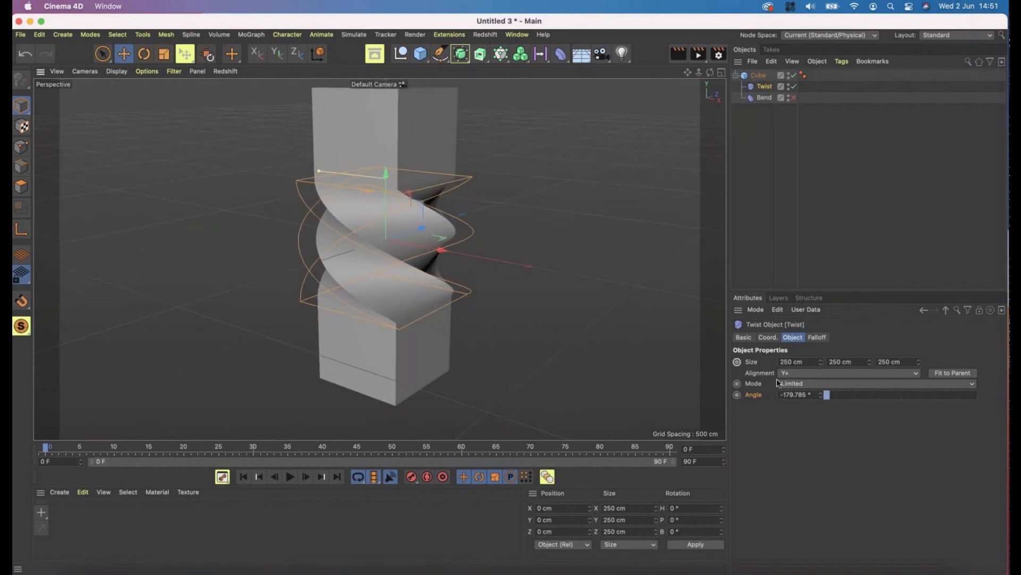
- Set the Twist deformer's mode to Unlimited and inspect the twisted column from several angles
left_click(794, 384)
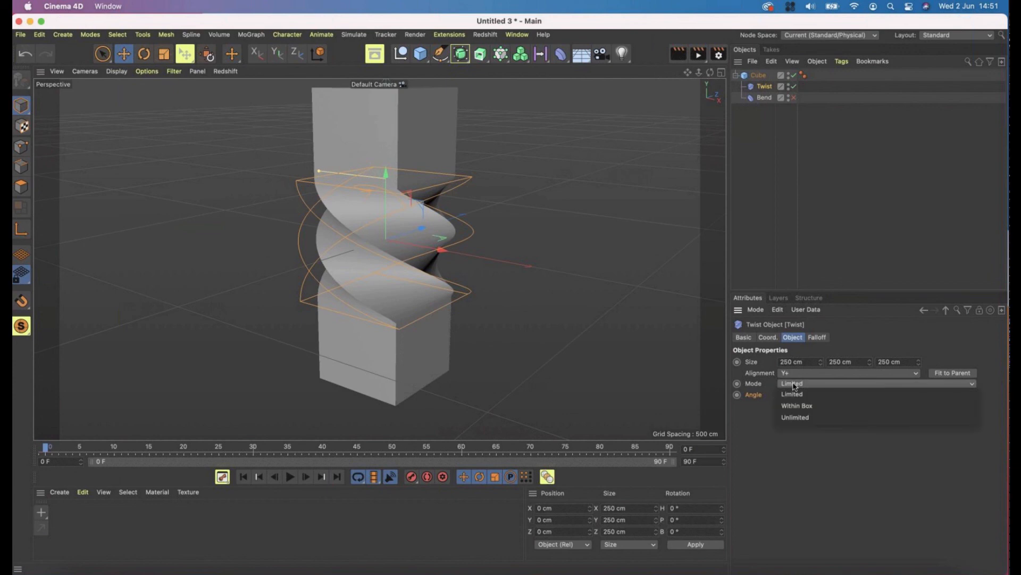
left_click(801, 417)
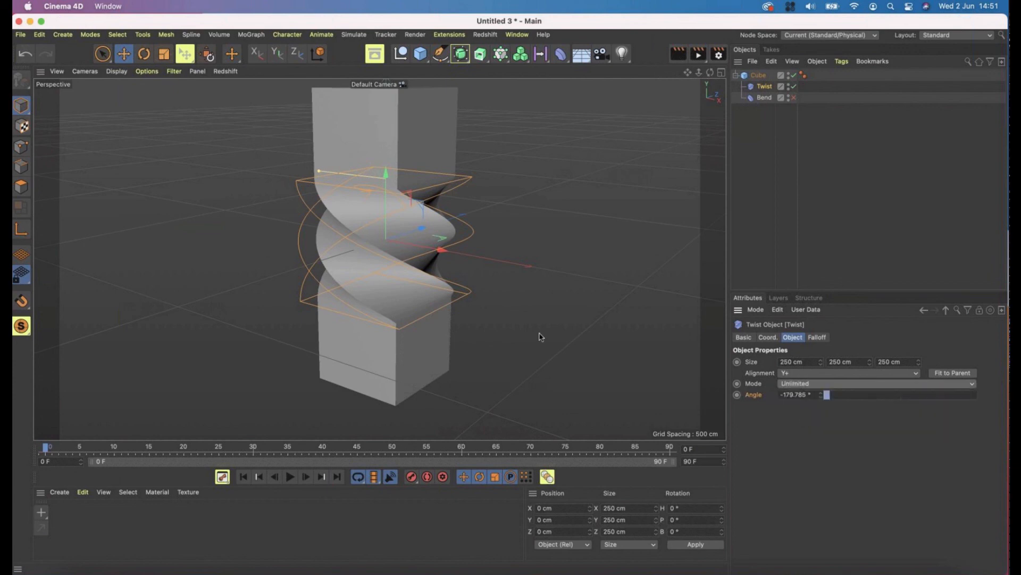
scroll(399, 260, "down", 3)
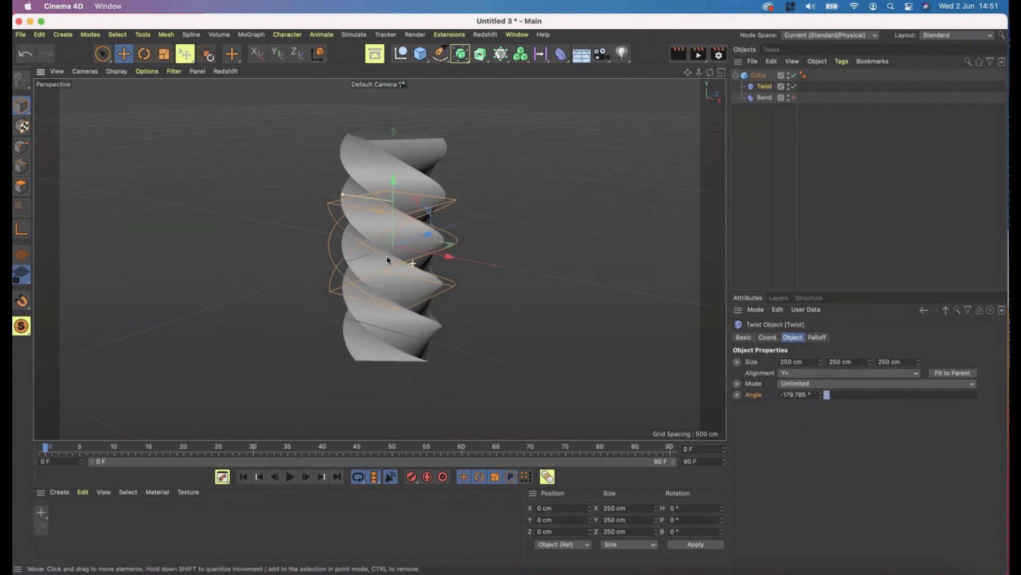
mouse_move(387, 256)
left_mouse_down("alt")
mouse_move(637, 260)
mouse_move(582, 270)
mouse_move(402, 260)
left_mouse_up("alt")
scroll(403, 260, "up", 3)
left_click_drag(436, 329, 457, 243, "alt")
scroll(403, 256, "up", 2)
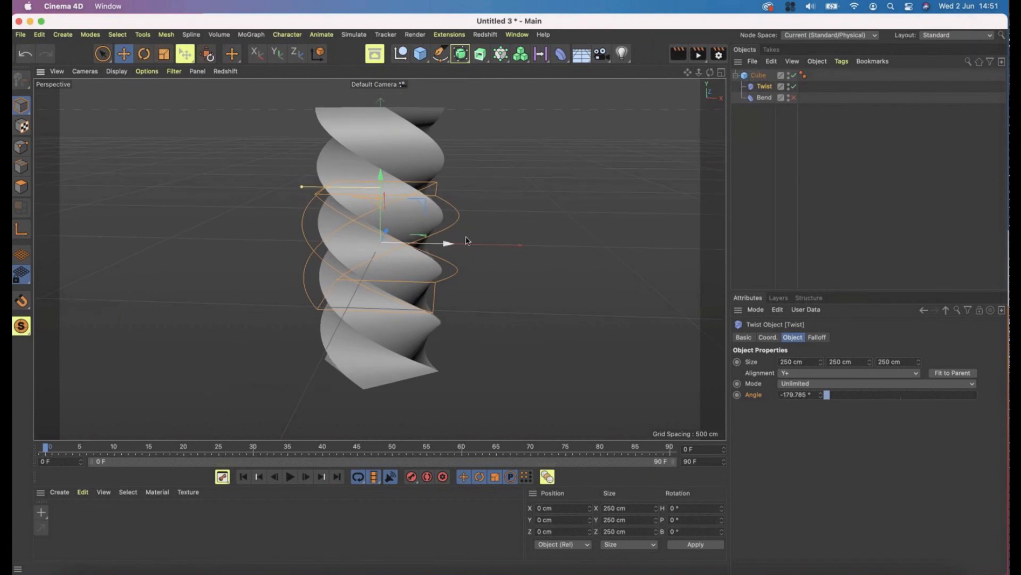
- Re-enable the Bend deformer to combine it with the Twist, and inspect the column with nothing selected
left_click(793, 99)
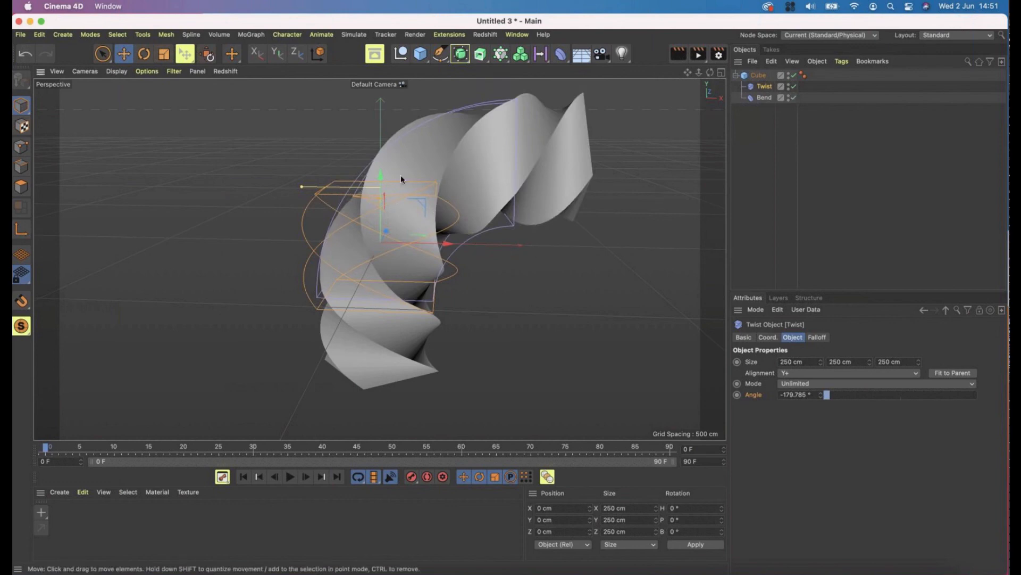
left_click_drag(401, 174, 787, 187, "alt")
left_click(676, 204)
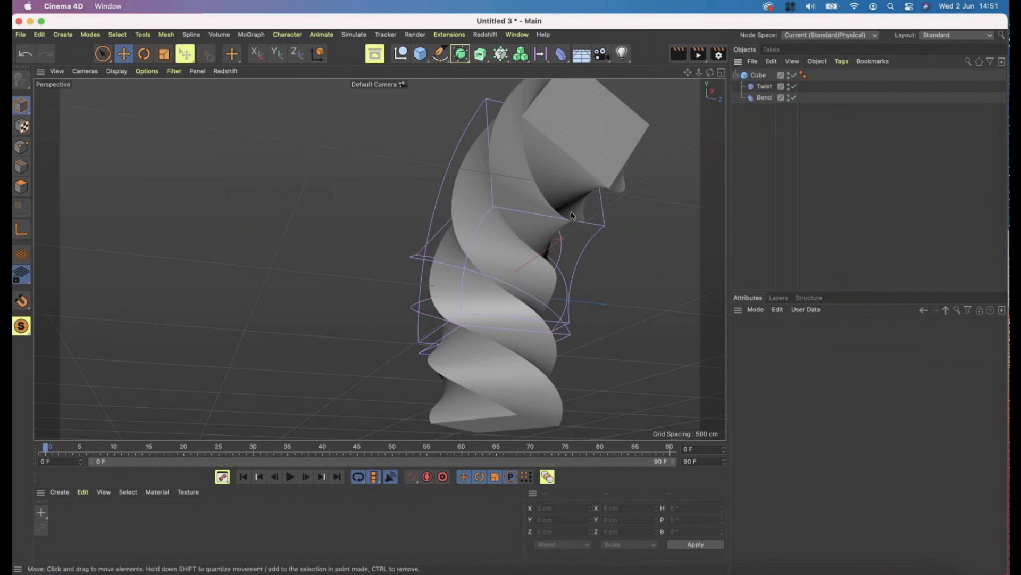
mouse_move(675, 203)
left_mouse_down("alt")
mouse_move(677, 264)
mouse_move(615, 288)
mouse_move(514, 220)
mouse_move(562, 168)
mouse_move(634, 140)
left_mouse_up("alt")
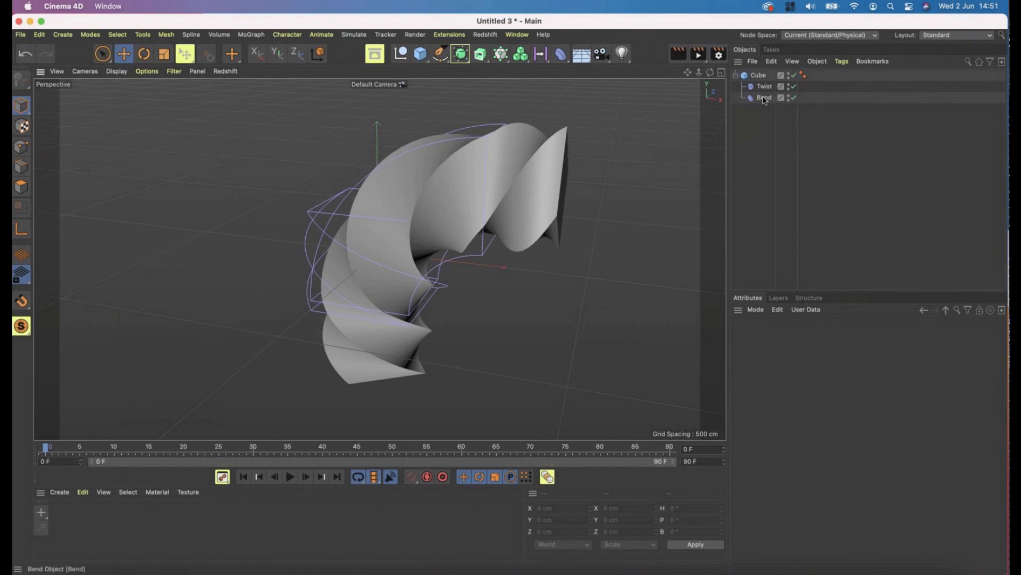
- Try placing the Bend above the Twist under the Cube, and compare the shape with the Twist temporarily disabled
left_click_drag(764, 99, 762, 84)
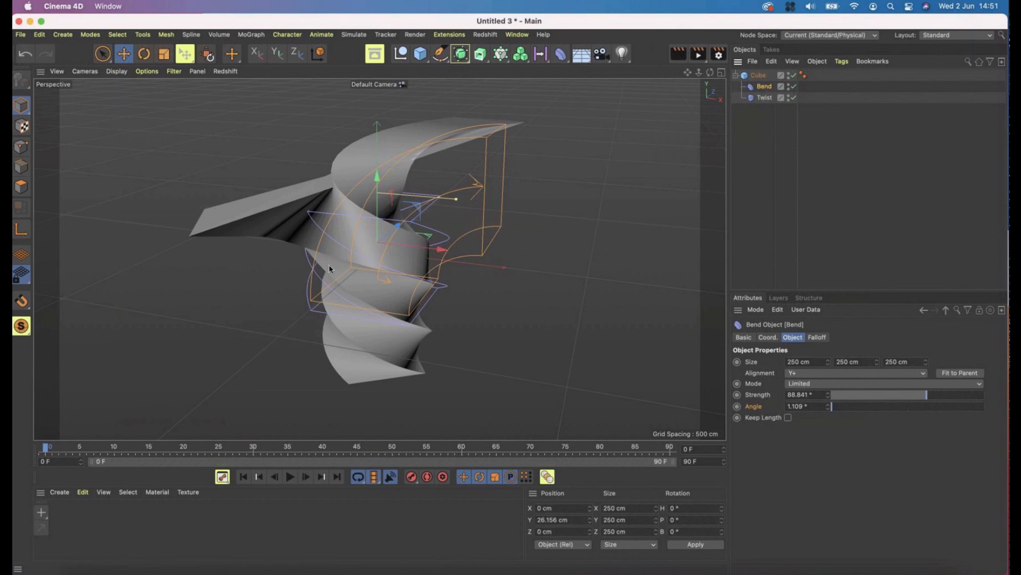
left_click_drag(374, 228, 407, 198, "alt")
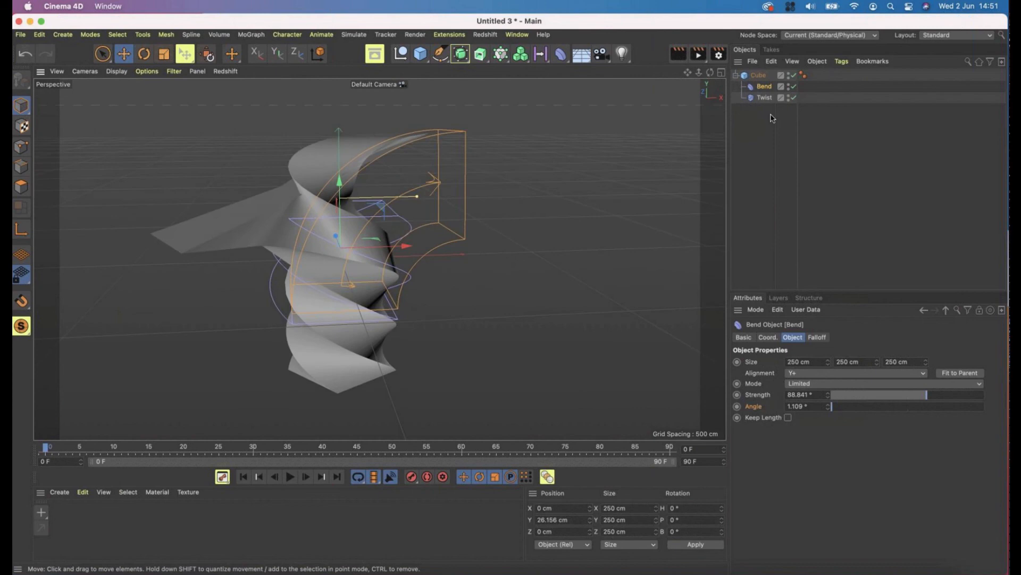
left_click(793, 97)
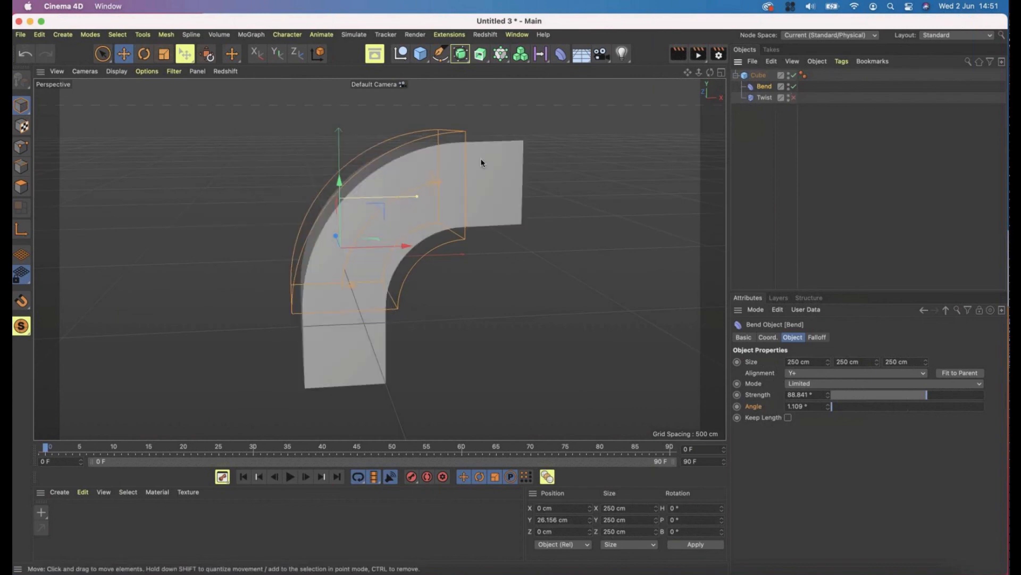
left_click(794, 97)
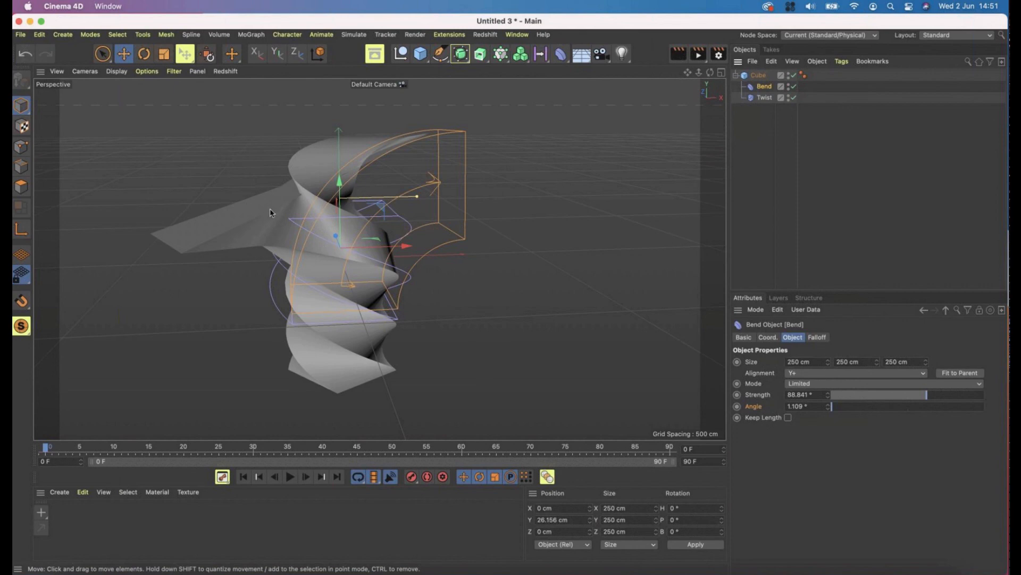
- Move the Twist back above the Bend under the Cube and deselect everything
left_click_drag(760, 99, 764, 85)
left_click(600, 197)
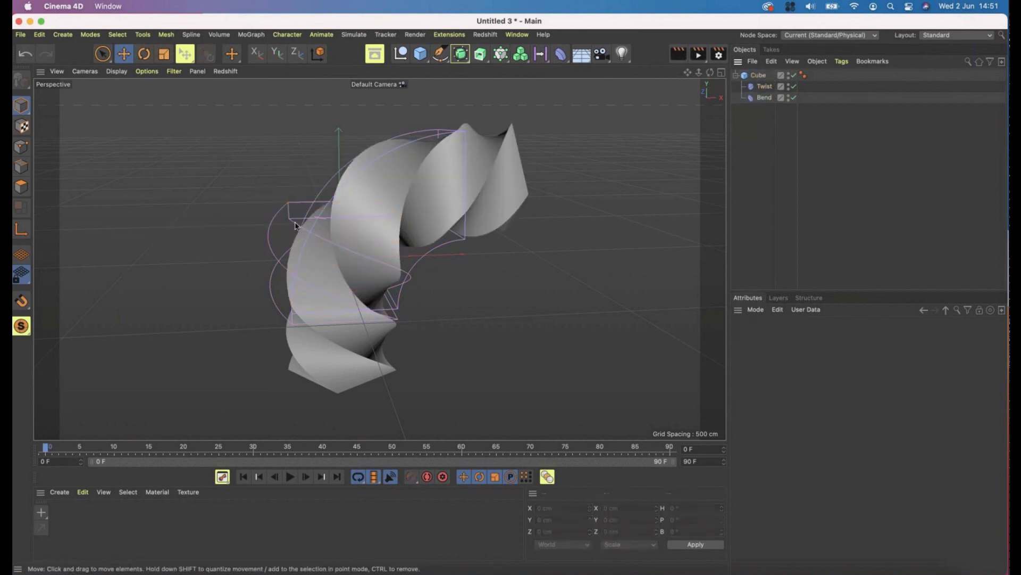
left_click_drag(298, 226, 314, 255, "alt")
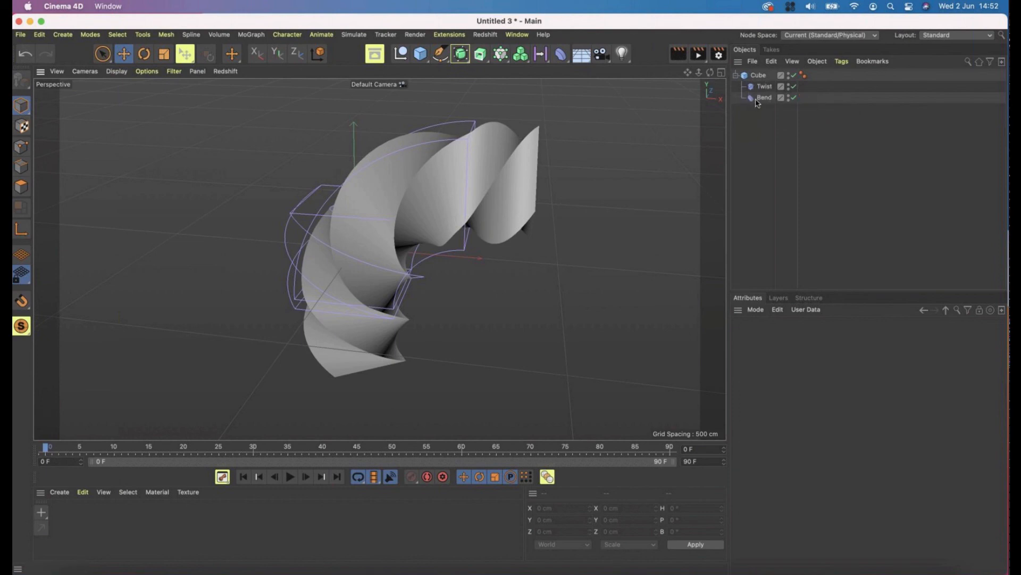
- Hide the Twist and Bend deformer cages in the viewport while keeping both deformers active on the Cube
left_click(794, 88)
left_click(795, 87)
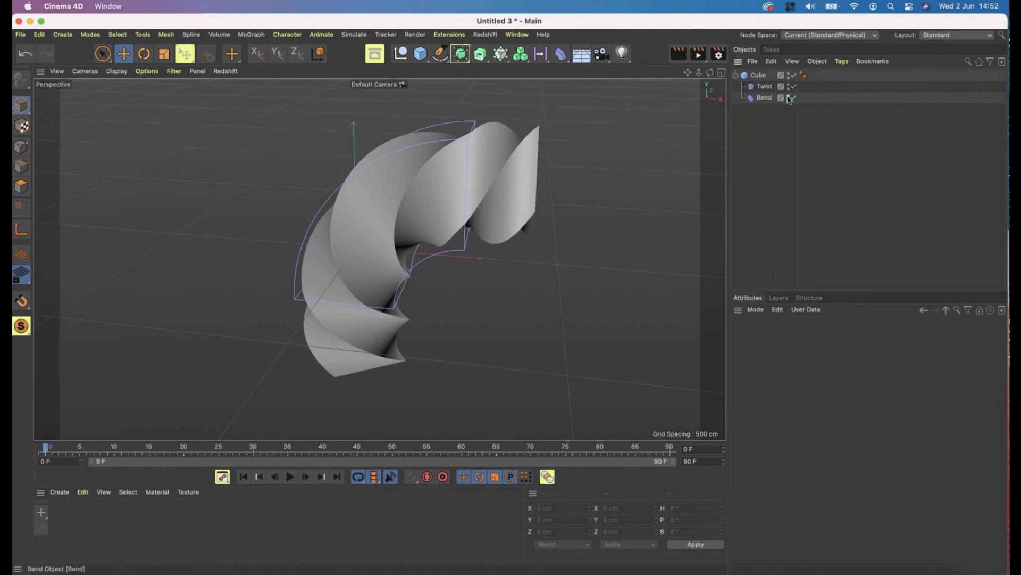
left_click(789, 97)
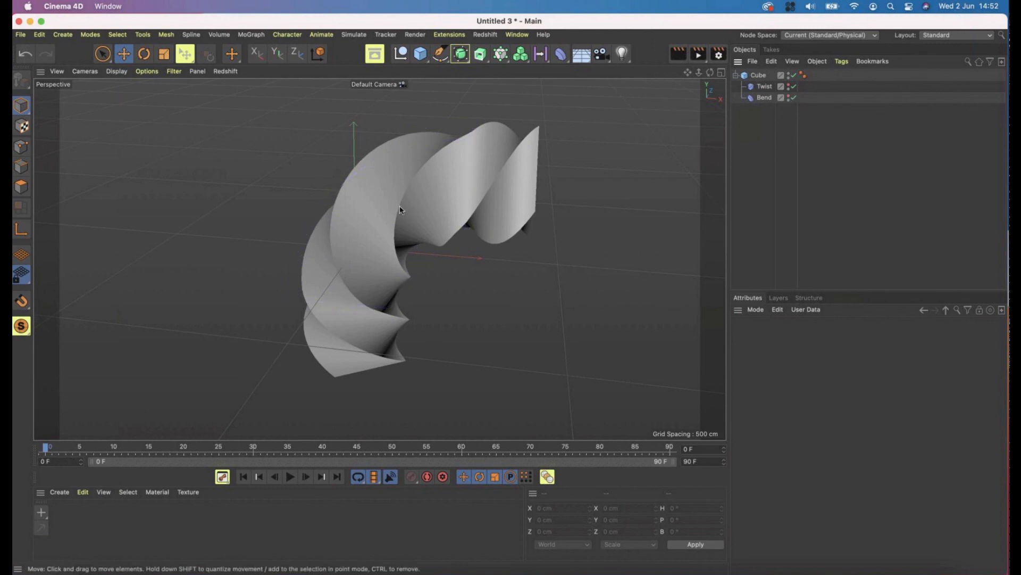
mouse_move(409, 207)
left_mouse_down("alt")
mouse_move(276, 214)
mouse_move(359, 176)
mouse_move(409, 196)
left_mouse_up("alt")
right_click_drag(409, 198, 400, 201, "alt")
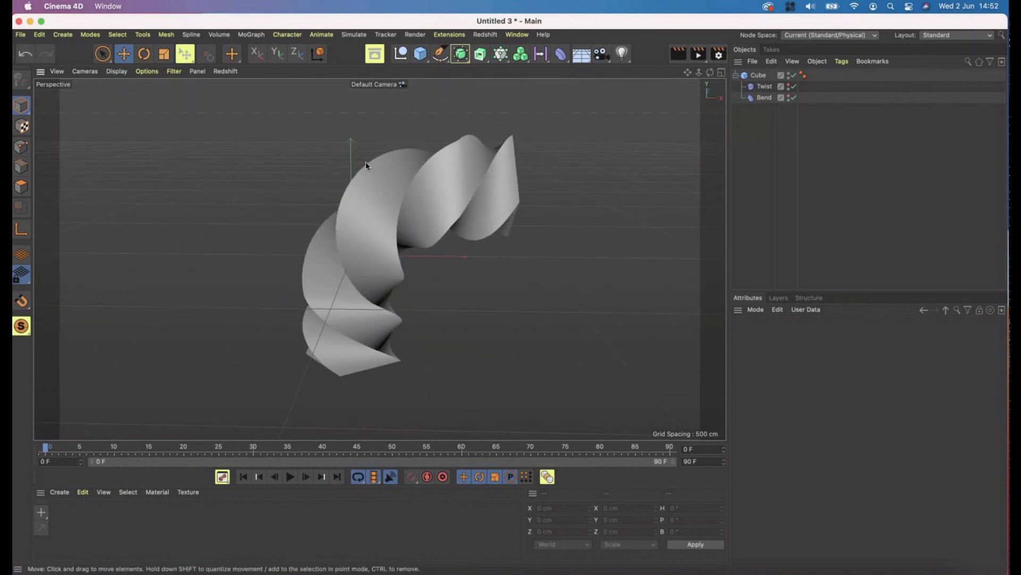
middle_click_drag(403, 207, 360, 174, "alt")
left_click_drag(360, 174, 367, 183, "alt")
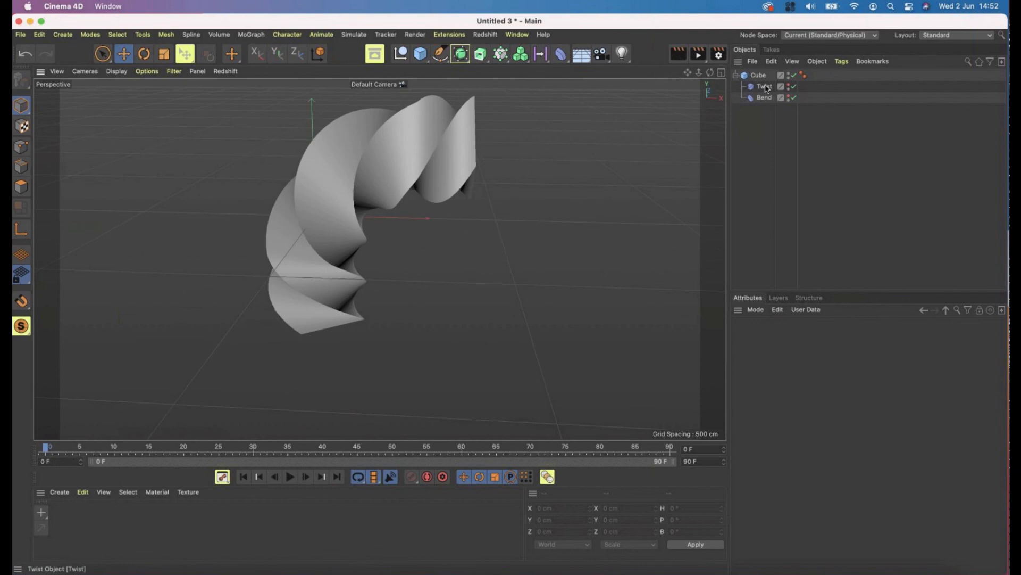
- Strengthen the Twist for more turns, adjust the Bend to about 84° strength and 342° angle, and deselect everything
left_click(764, 87)
left_click_drag(249, 172, 197, 168)
left_click(764, 98)
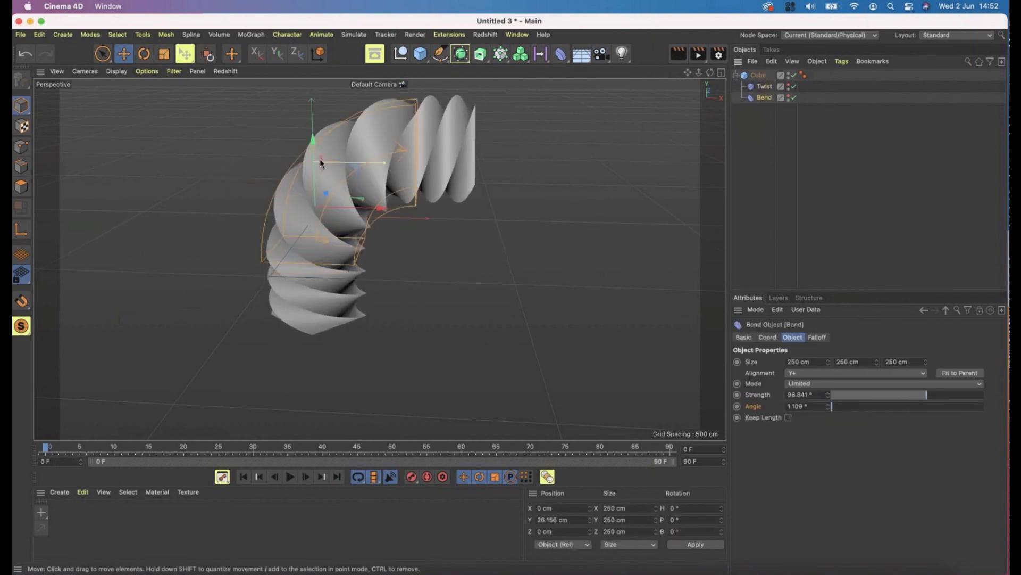
mouse_move(387, 167)
left_mouse_down()
mouse_move(490, 167)
mouse_move(366, 167)
mouse_move(383, 168)
left_mouse_up()
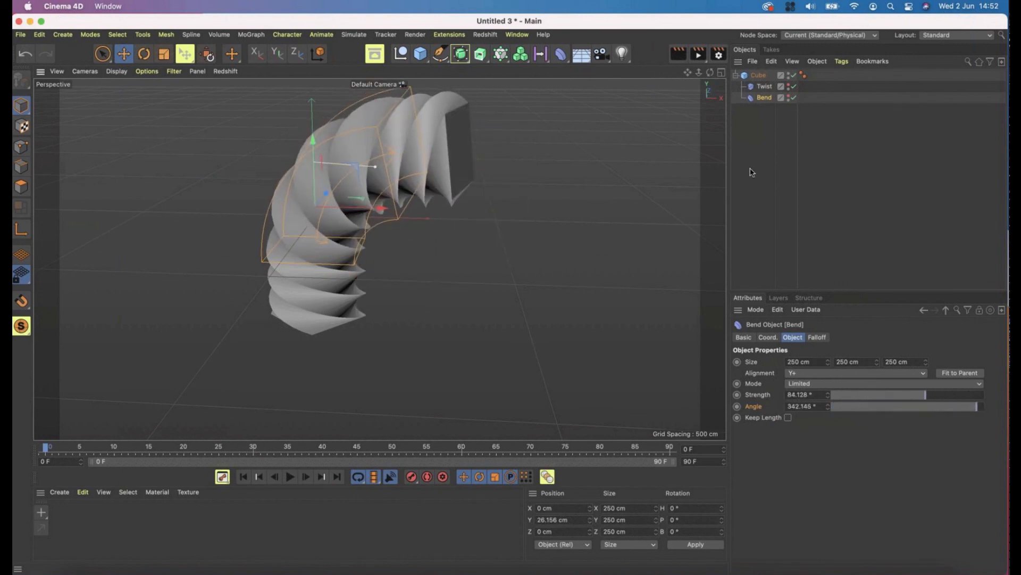
left_click(747, 171)
left_click_drag(365, 209, 368, 207, "alt")
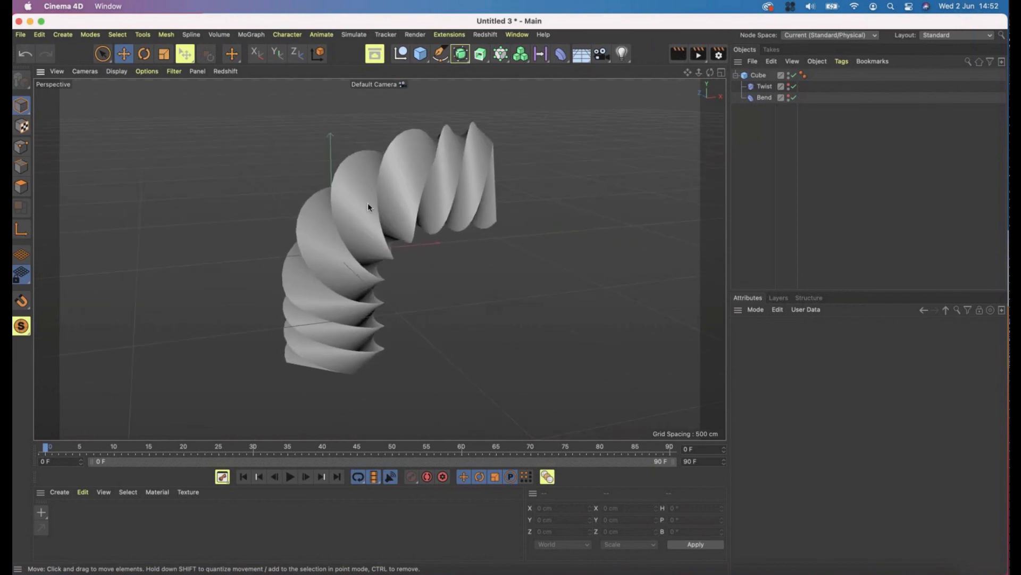